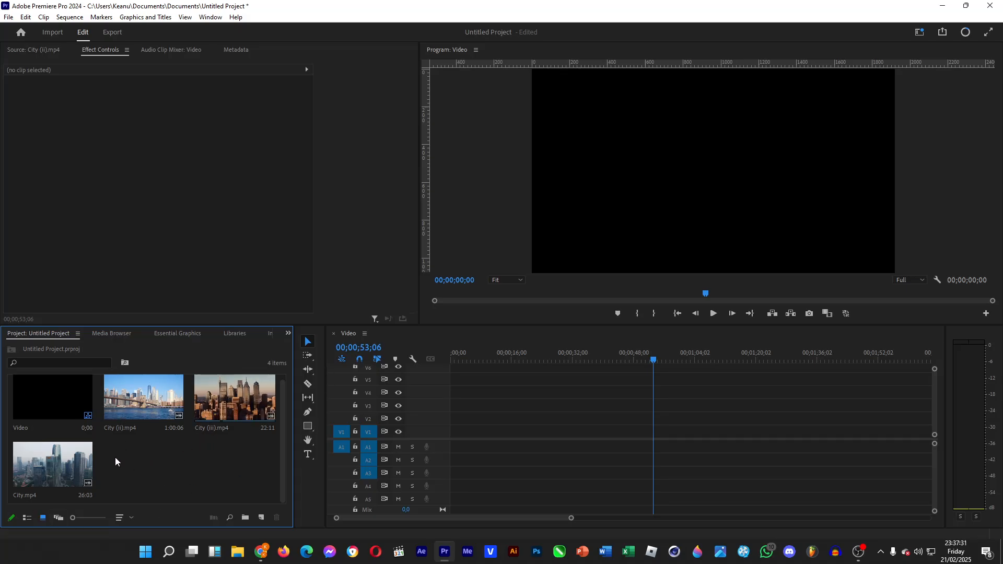
Place City.mp4, City (ii).mp4 and City (iii).mp4 back to back on video track V1, and move the playhead to 00;00;11;27
drag(89, 465, 449, 432)
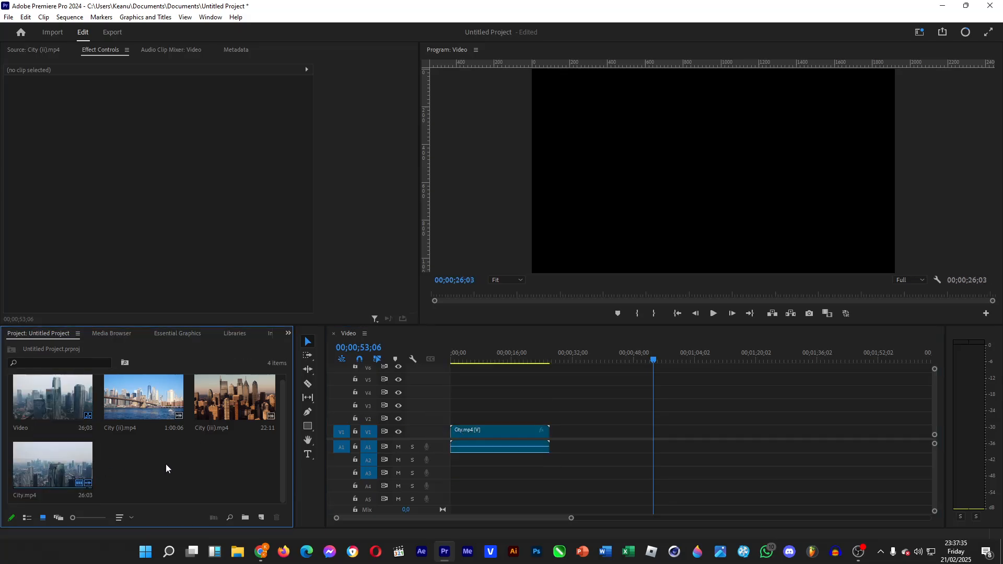
drag(139, 401, 571, 432)
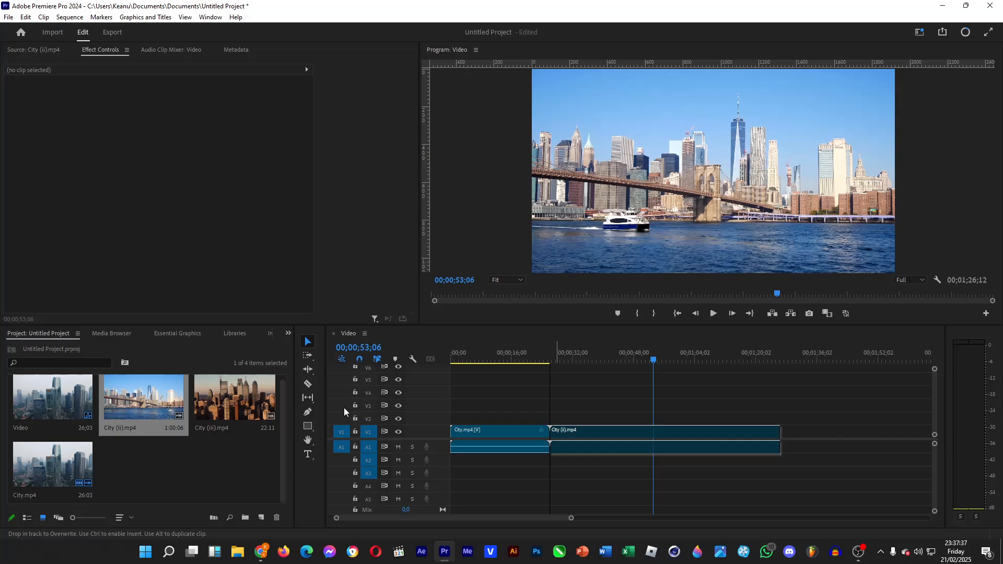
drag(234, 399, 783, 433)
click(497, 350)
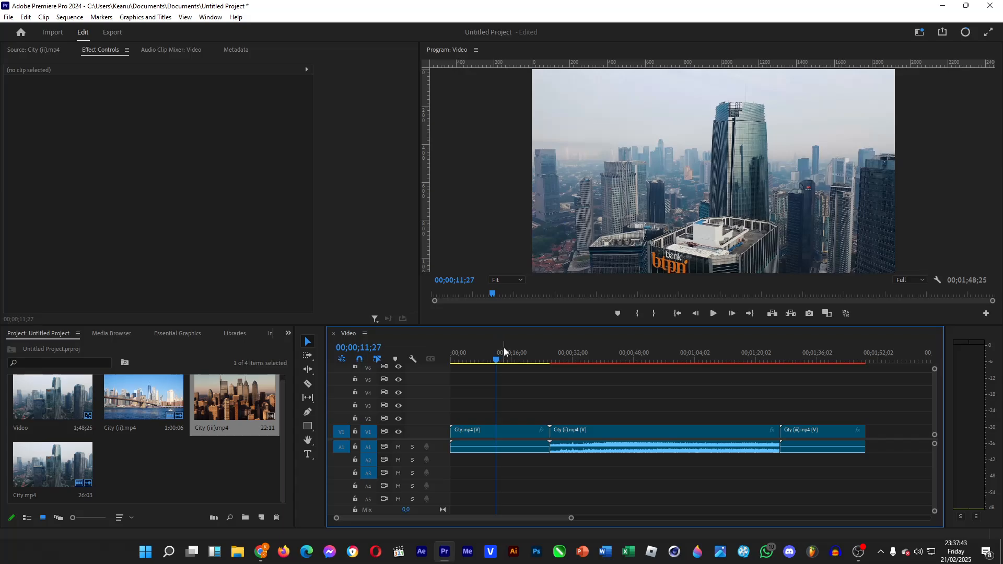
Review the default keyboard shortcuts, and try switching to the Razor tool and back to the Selection tool
click(25, 17)
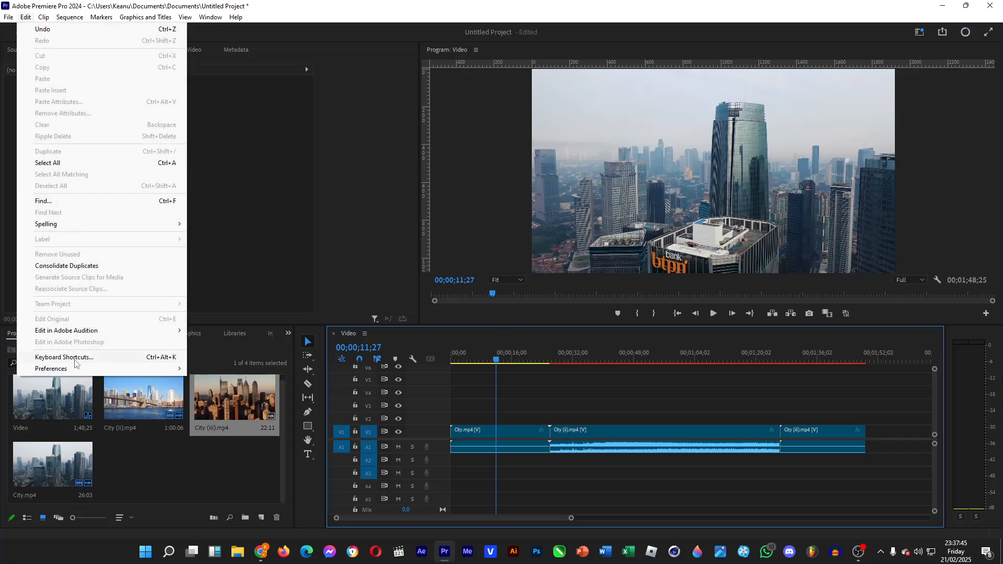
click(74, 360)
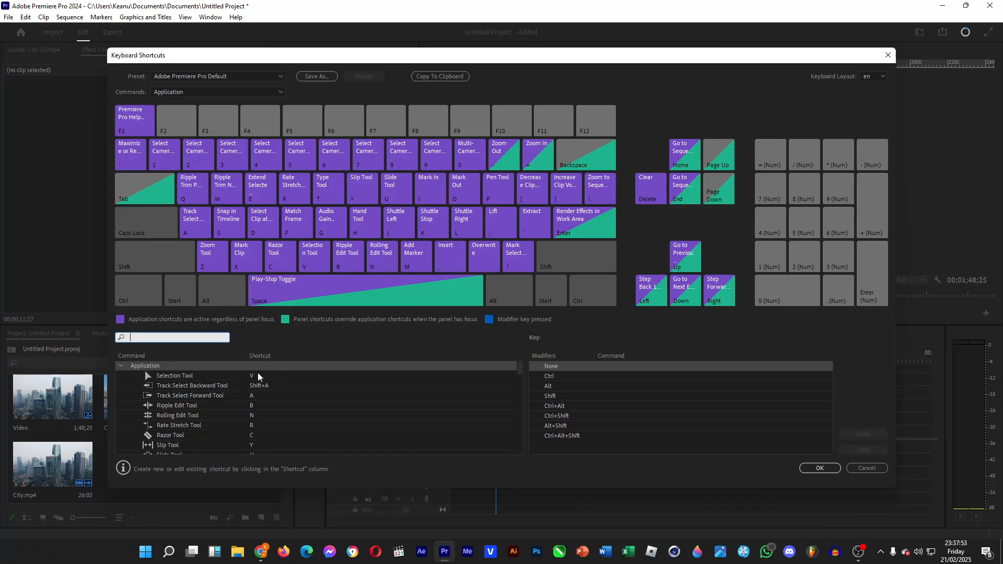
click(888, 54)
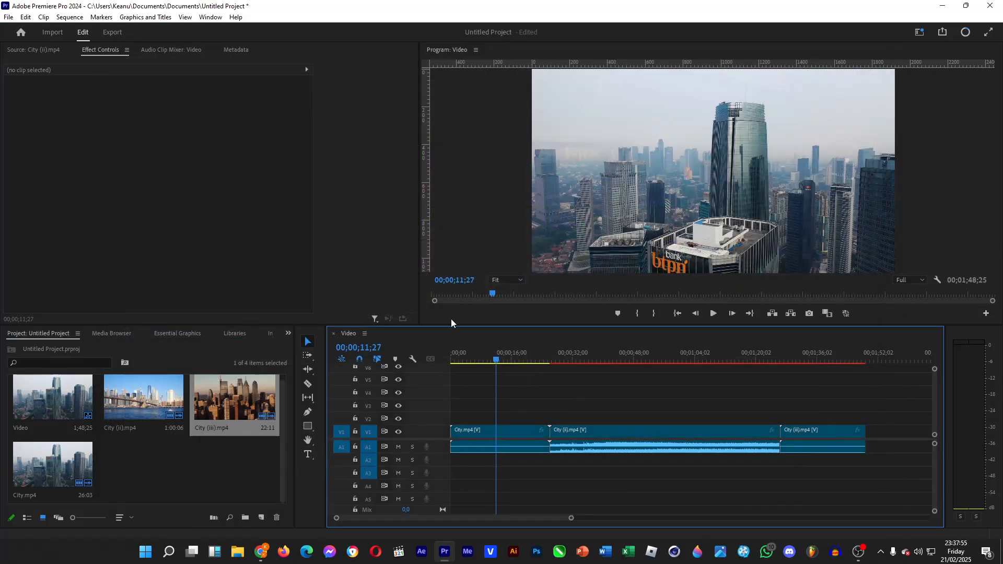
key(c)
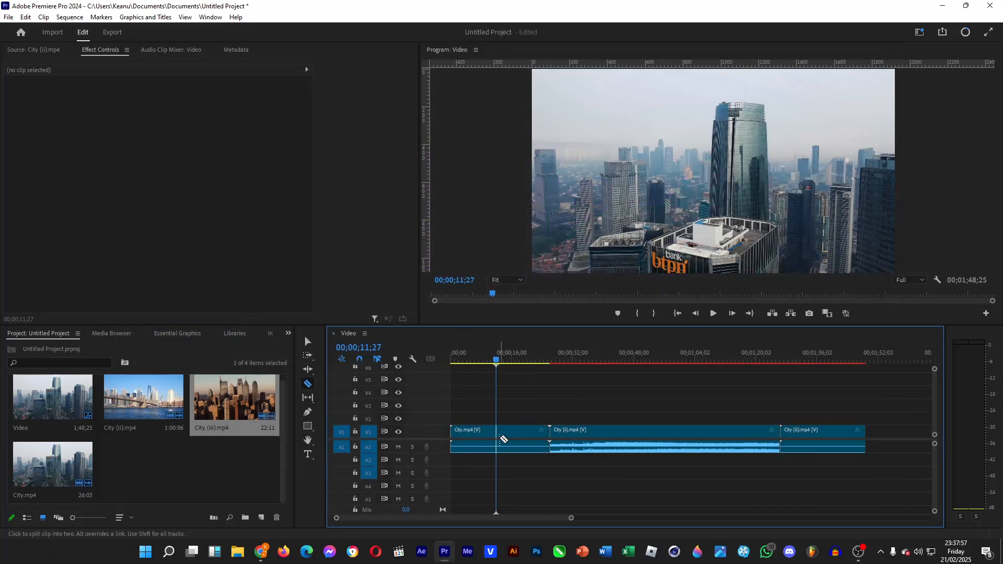
key(v)
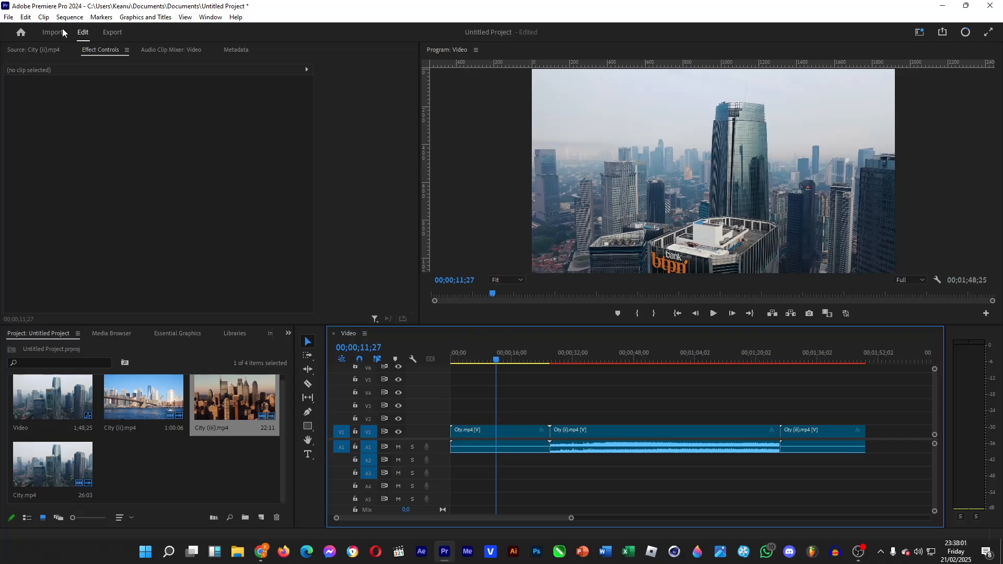
Examine the Snap in Timeline command on the keyboard shortcut layout
click(25, 16)
click(84, 358)
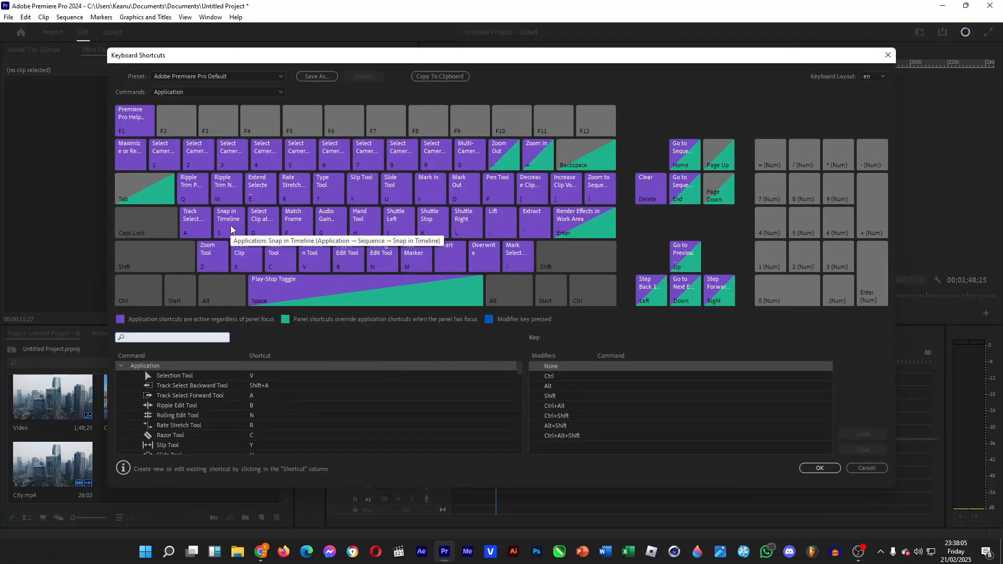
click(889, 55)
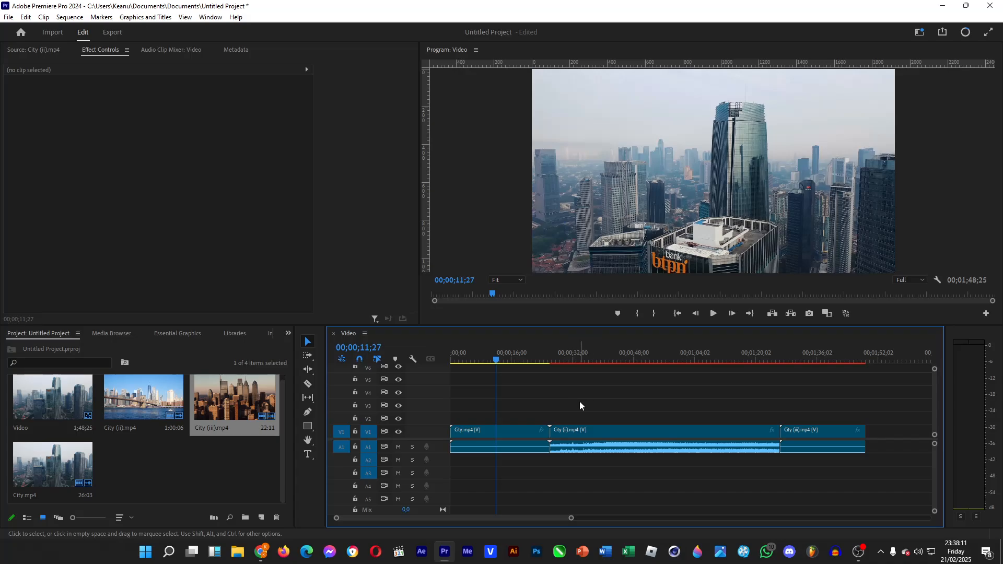
Try shifting the City (ii).mp4 and City (iii).mp4 clips together against the end of City.mp4 to test timeline snapping
drag(580, 402, 624, 424)
drag(695, 445, 819, 475)
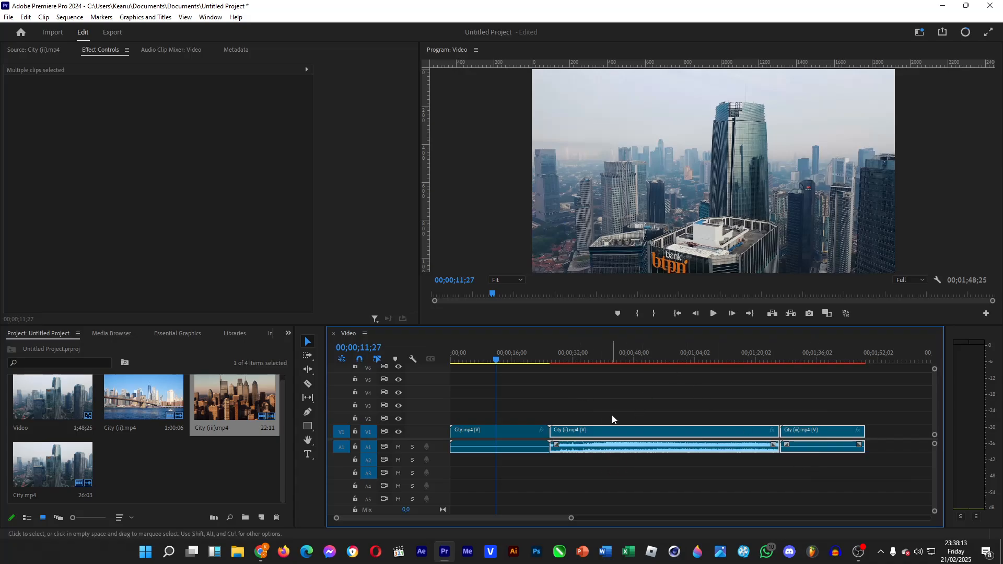
mouse_move(582, 431)
mouse_down()
mouse_move(616, 439)
mouse_move(572, 438)
mouse_up()
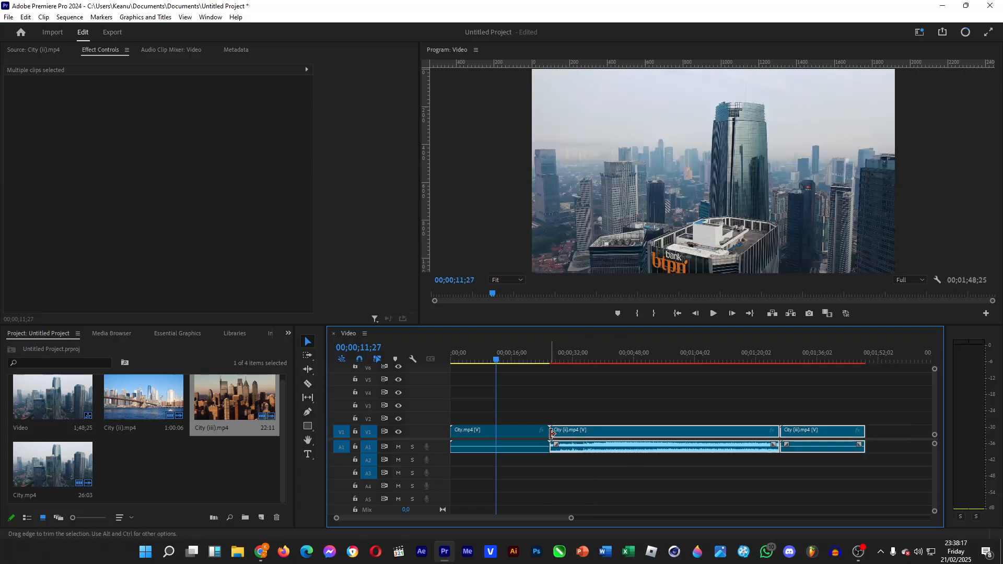
click(556, 417)
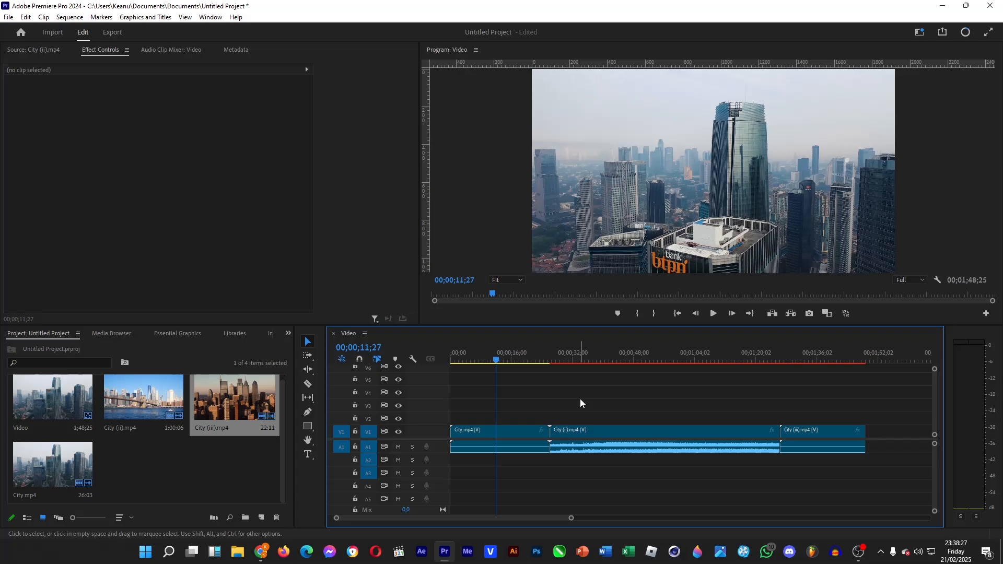
drag(578, 399, 832, 470)
mouse_move(591, 430)
mouse_down()
mouse_move(644, 432)
mouse_move(575, 433)
mouse_up()
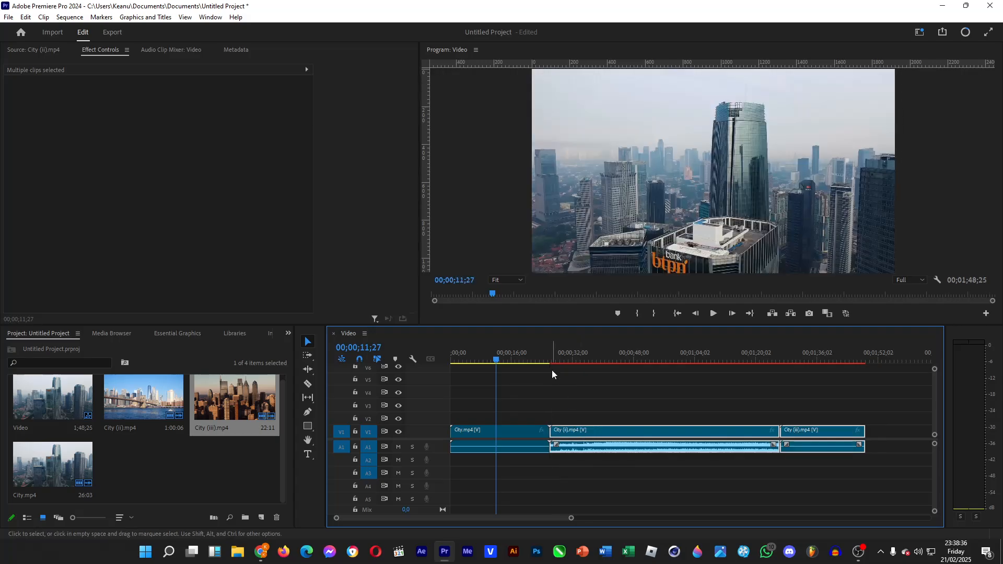
click(524, 392)
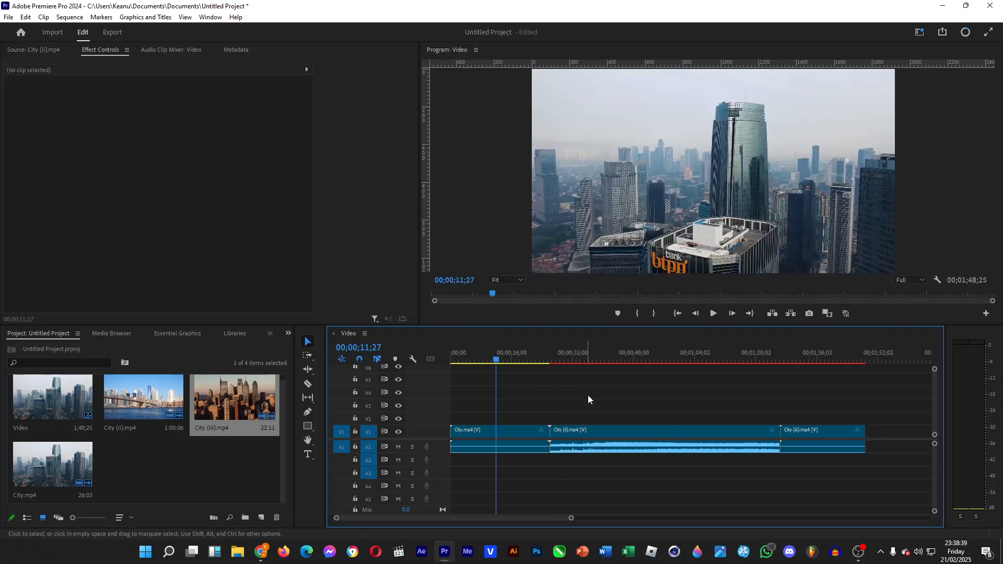
Check the default keyboard shortcuts for the editing tools again
click(25, 17)
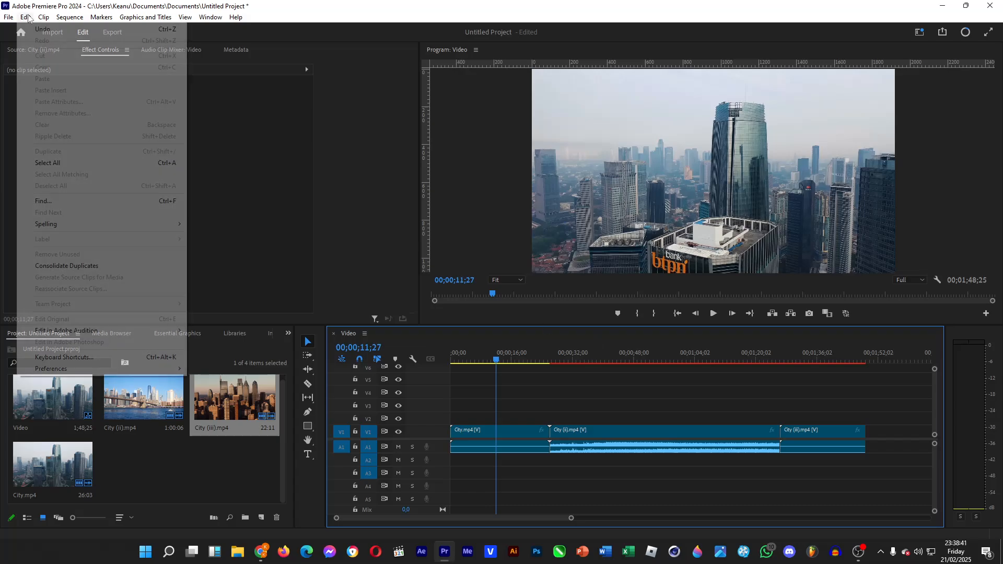
click(63, 358)
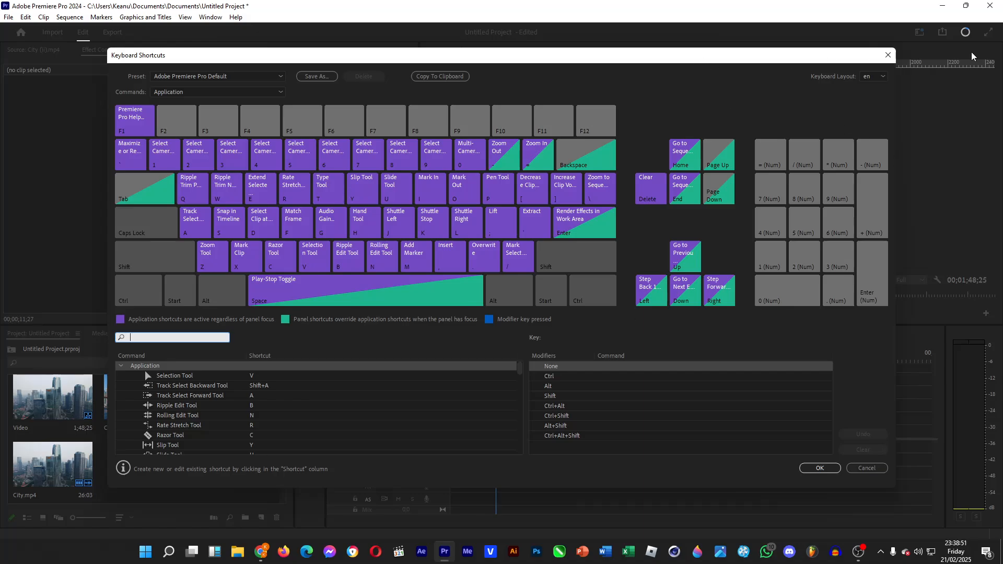
click(887, 61)
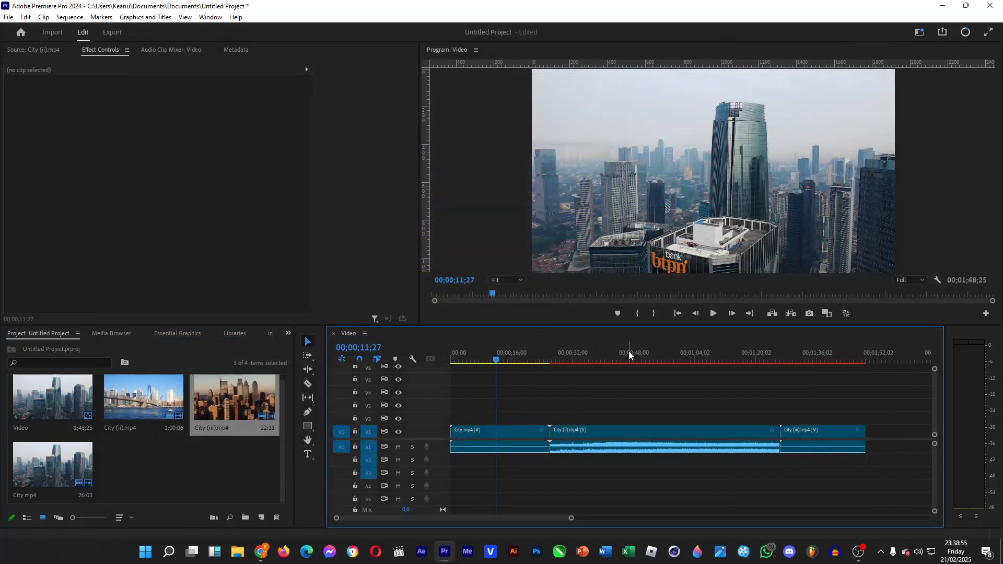
Split the City (ii).mp4 clip at 00;00;51;05 with the Razor tool, and return to the Selection tool
key(c)
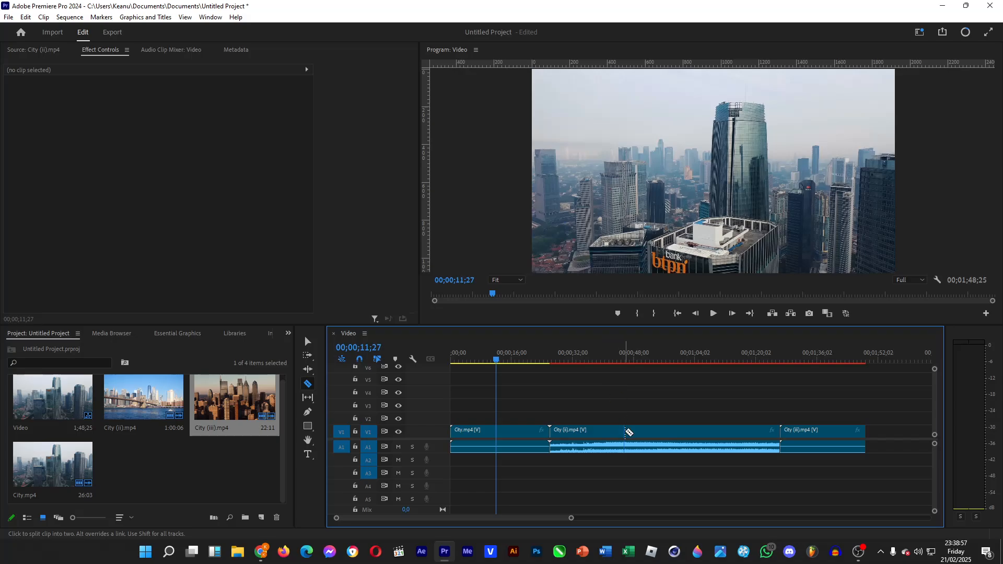
click(646, 360)
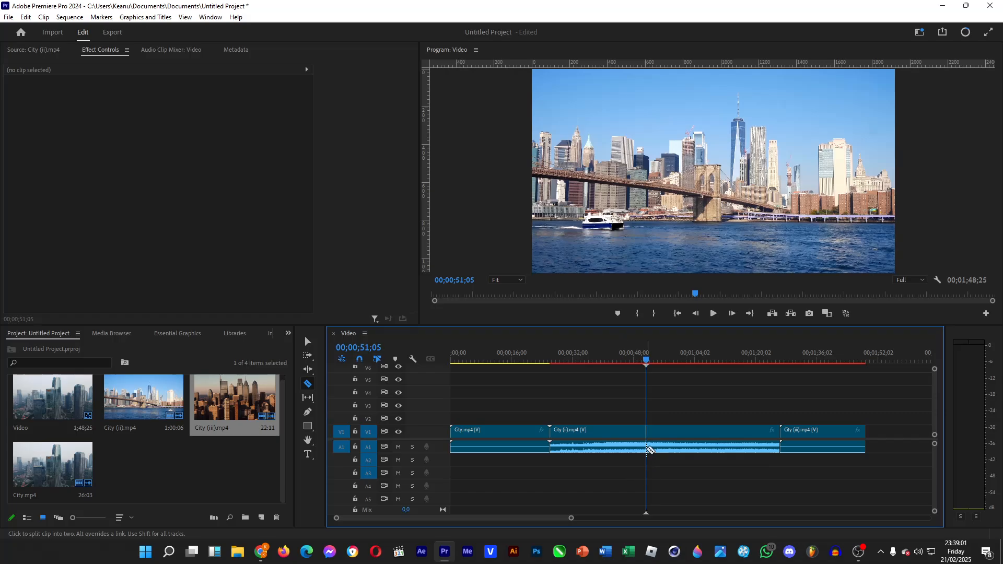
click(647, 448)
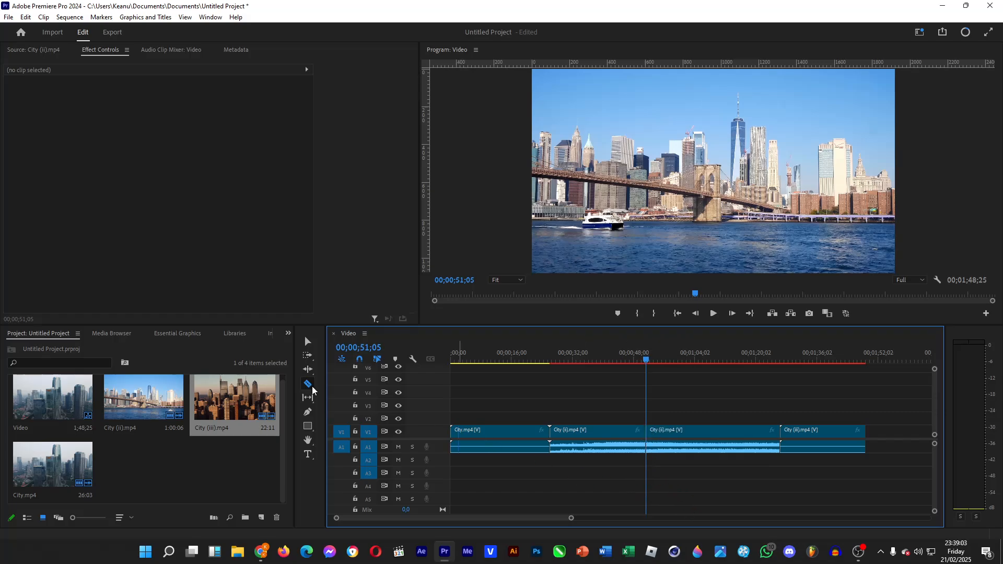
click(308, 342)
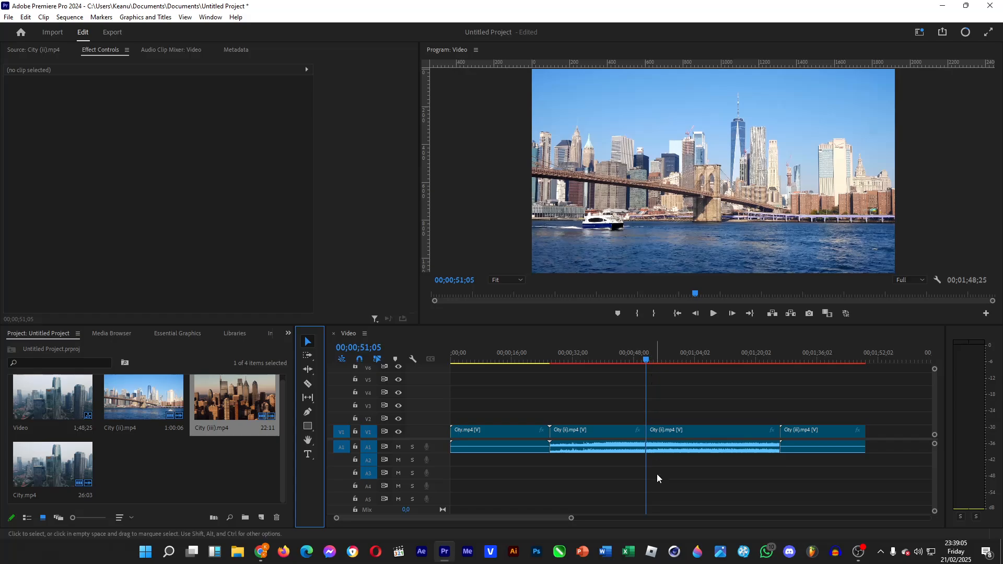
Add an audio fade-in at the start and a fade-out at the end of the second City (ii).mp4 segment
drag(571, 518, 536, 518)
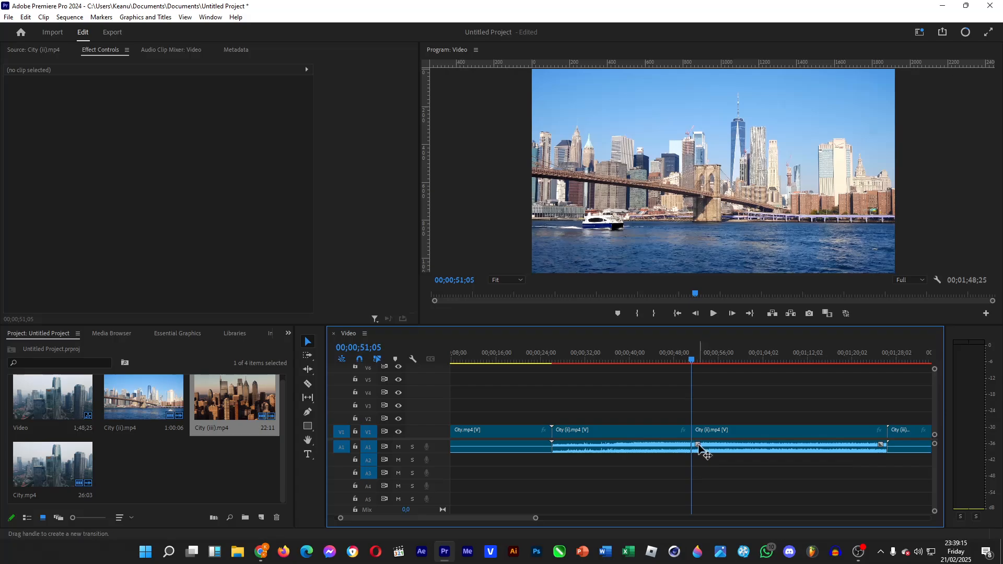
drag(698, 445, 720, 446)
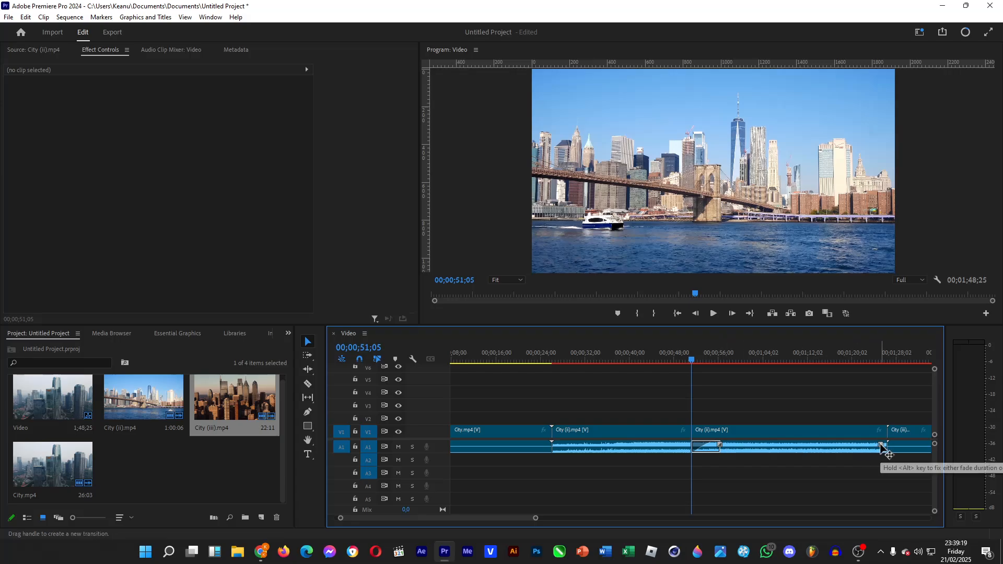
drag(882, 447, 855, 448)
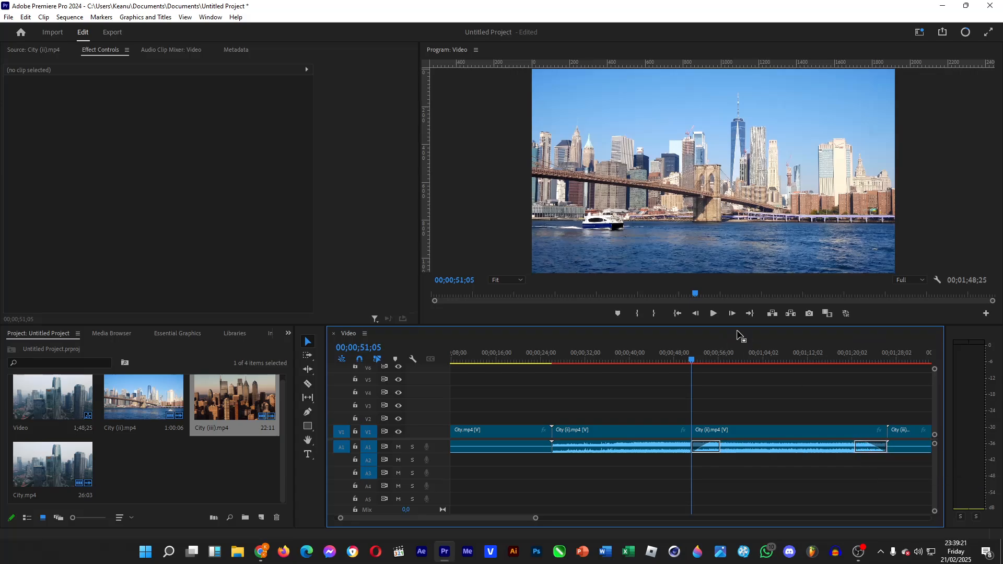
Play back the audio fade-in and the fade-out of the second City (ii).mp4 segment
click(713, 313)
click(714, 313)
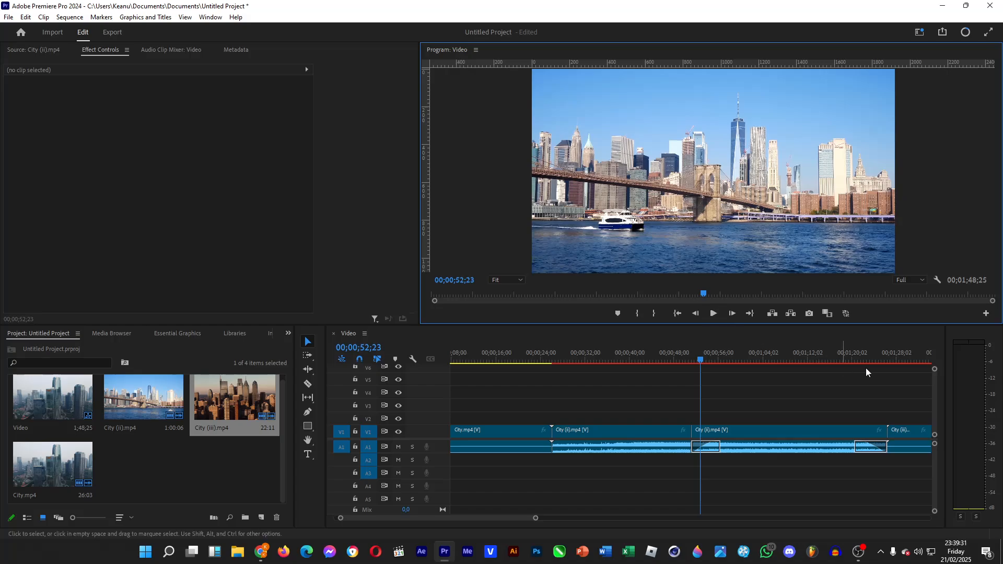
click(853, 357)
click(713, 313)
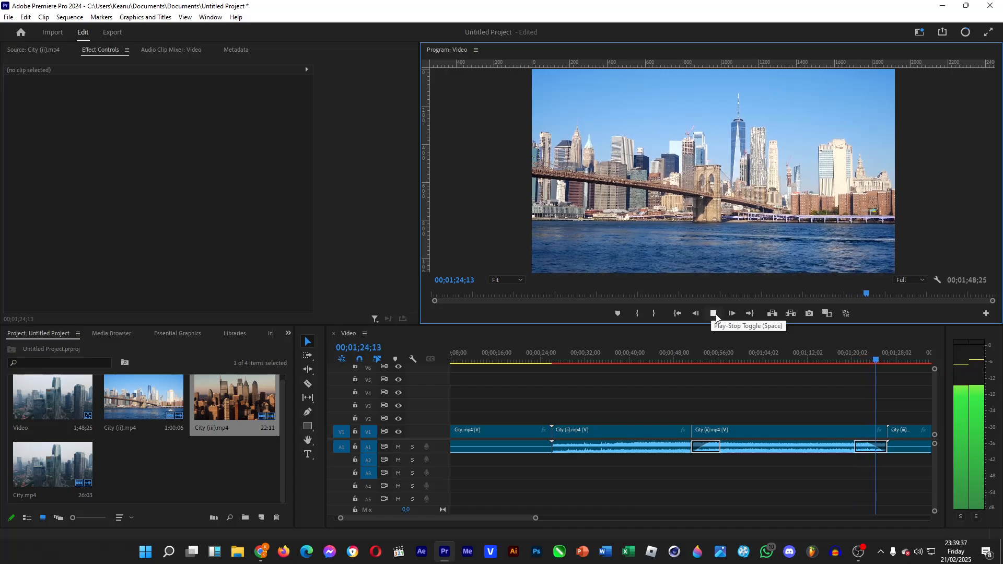
click(713, 314)
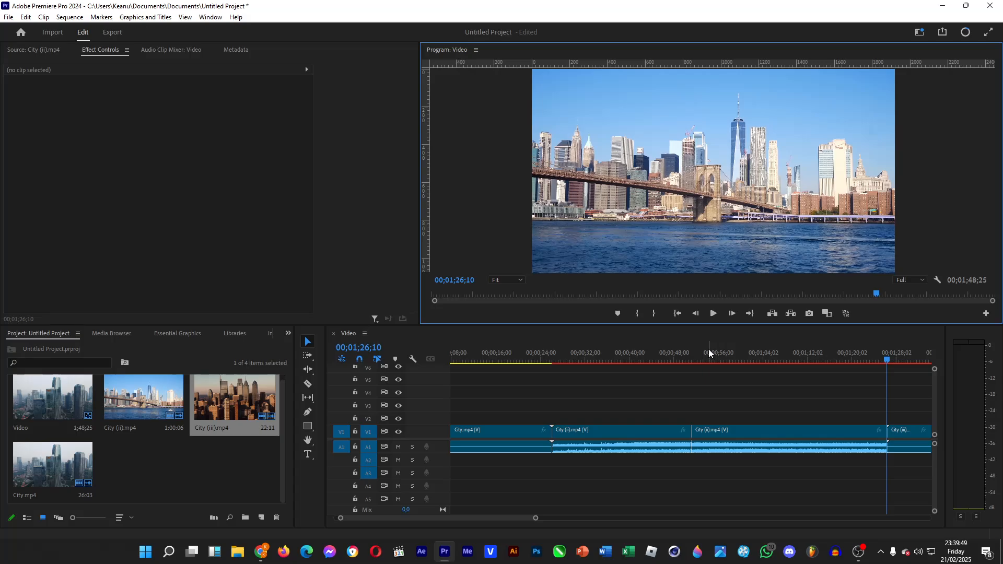
Rejoin the two City (ii).mp4 segments at their cut with Join Through Edits
click(696, 434)
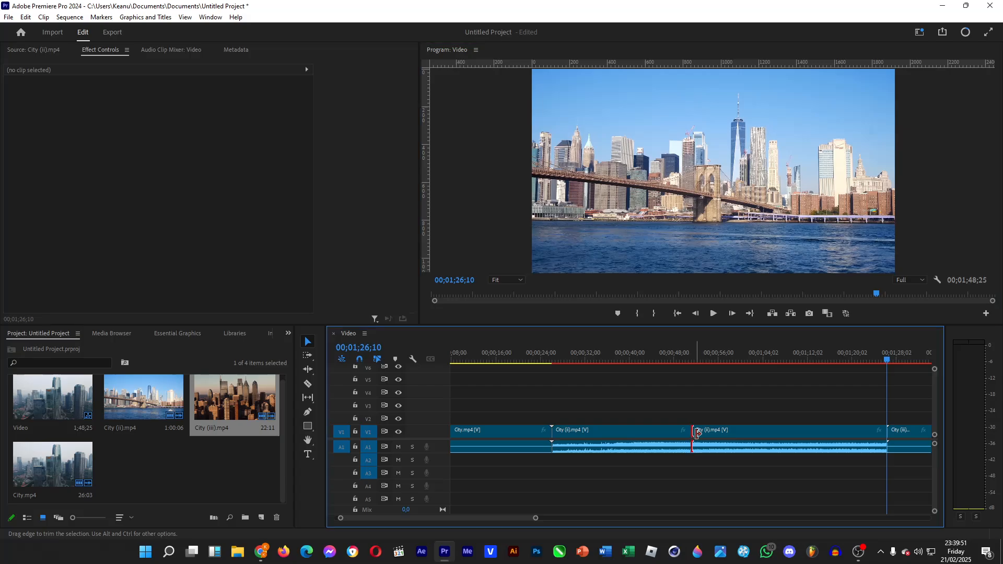
right_click(694, 435)
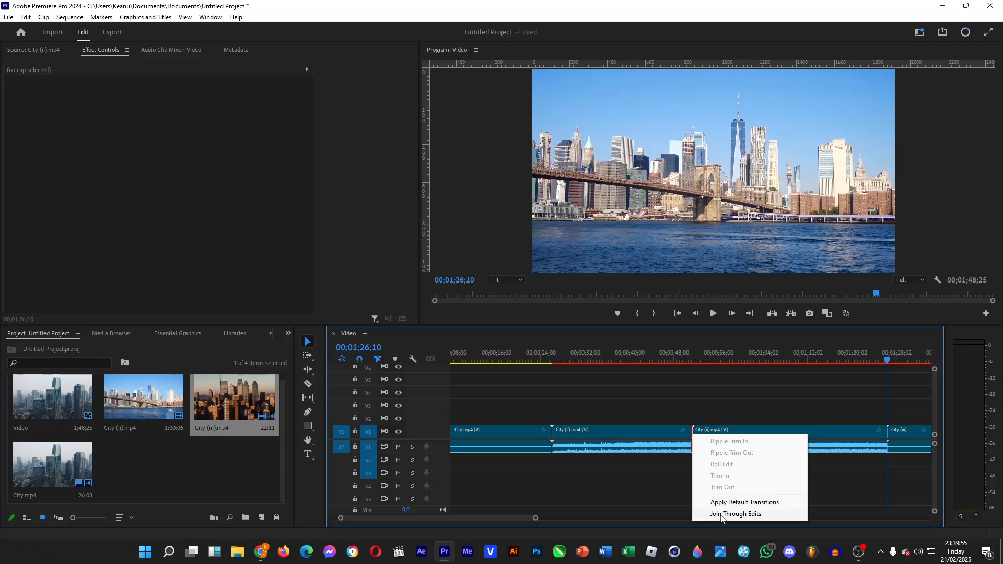
click(721, 515)
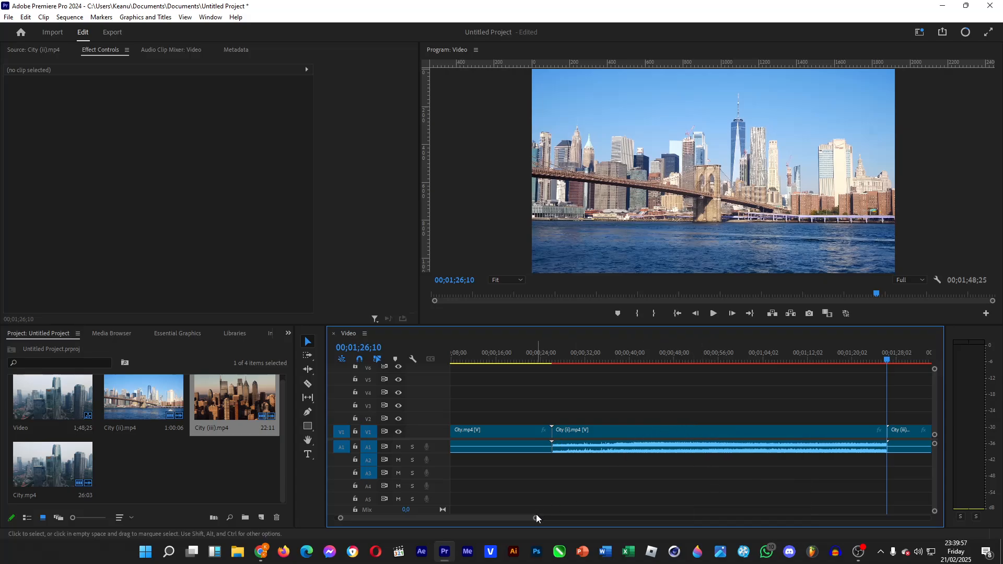
Move the City (ii).mp4 clip up to tracks V2 and A2 so its start overlaps the end of City.mp4
drag(536, 518, 652, 519)
click(519, 355)
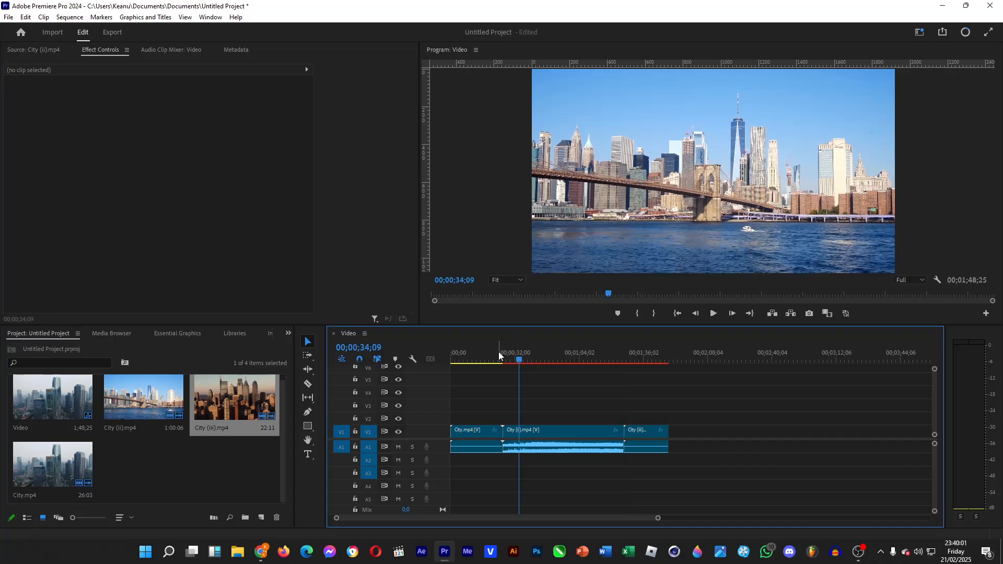
click(515, 433)
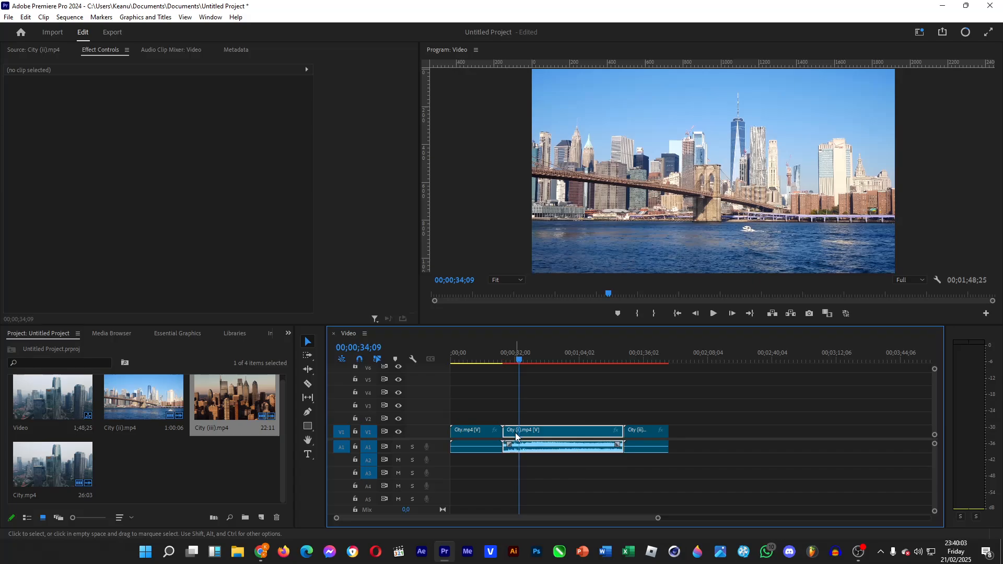
drag(515, 432, 500, 455)
Add a Scale keyframe at 100 to the City (ii).mp4 clip on V2 at 00;00;24;03
click(488, 355)
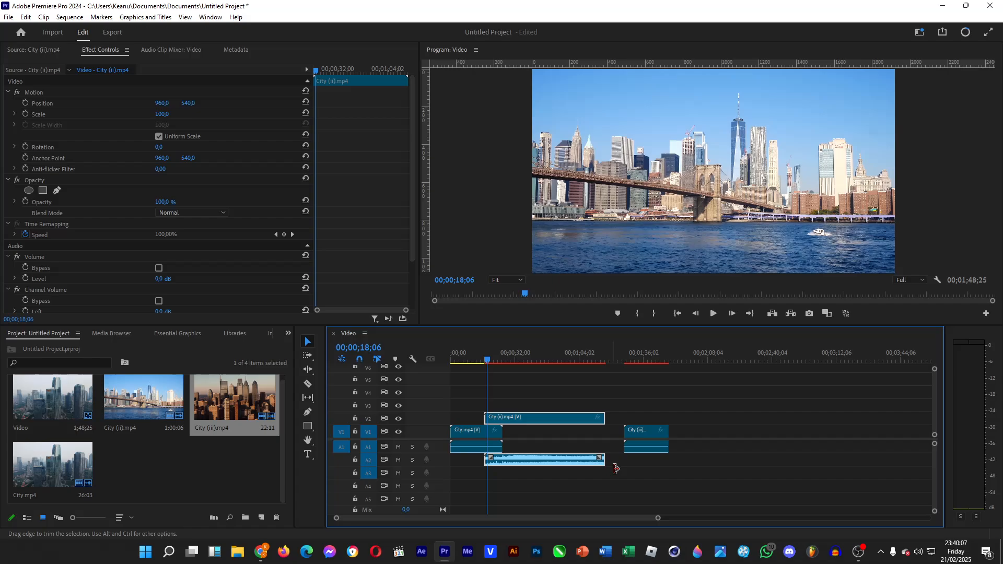
drag(656, 518, 500, 519)
click(585, 360)
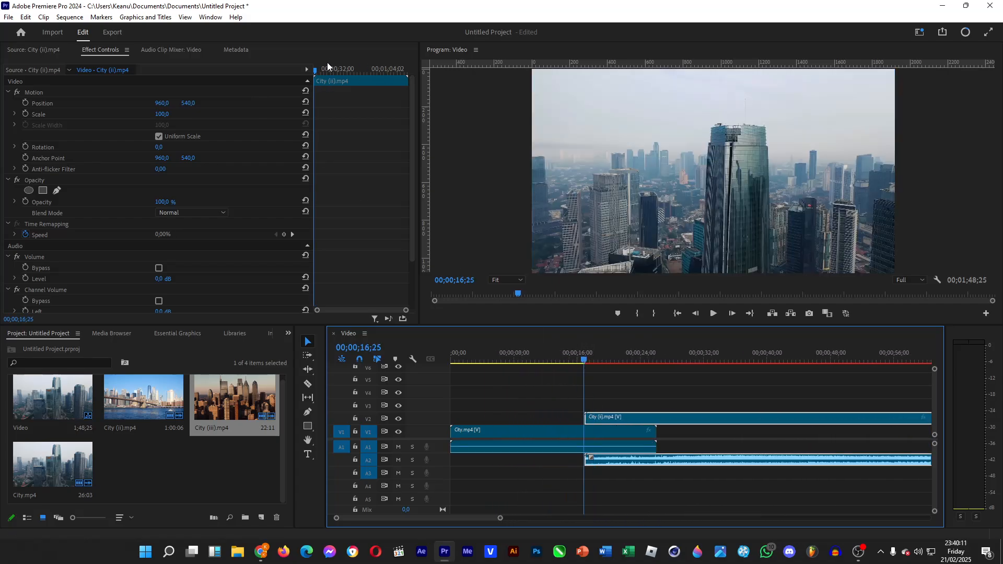
mouse_move(332, 69)
mouse_down()
mouse_move(353, 70)
mouse_move(331, 72)
mouse_up()
drag(655, 350, 641, 351)
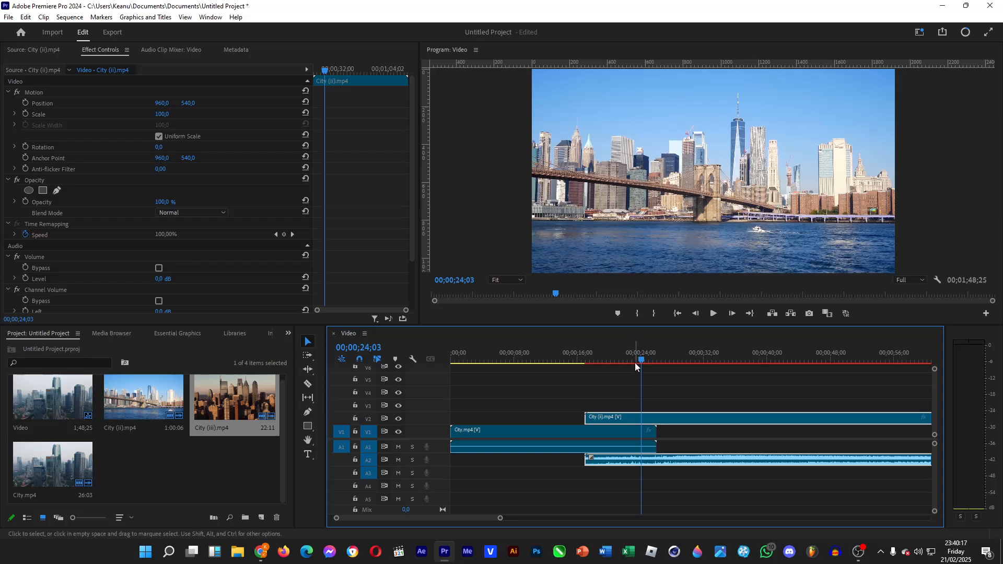
click(25, 114)
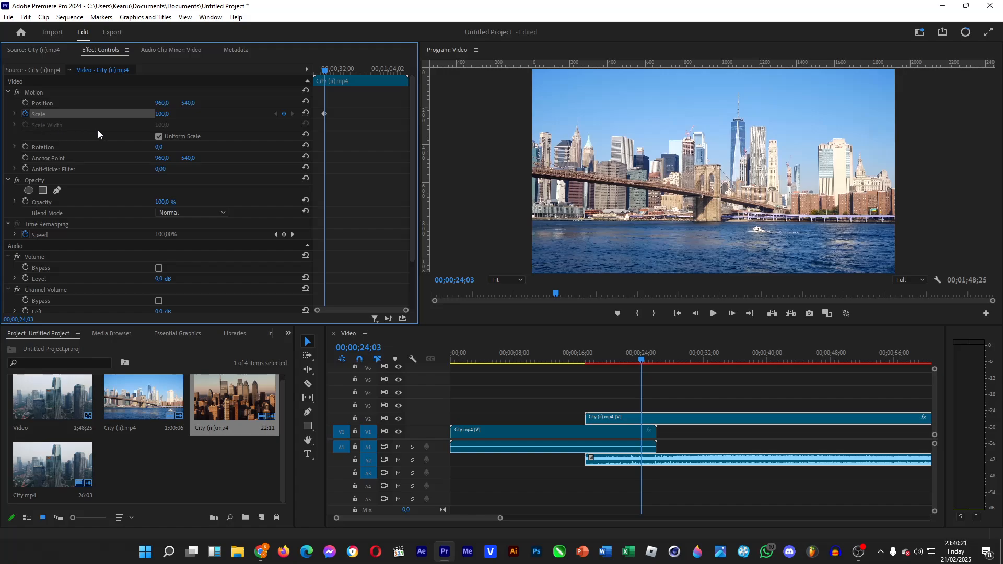
Set the Scale of City (ii).mp4 to 0 at its start, 00;00;17;00, for a zoom-in
drag(319, 68, 300, 68)
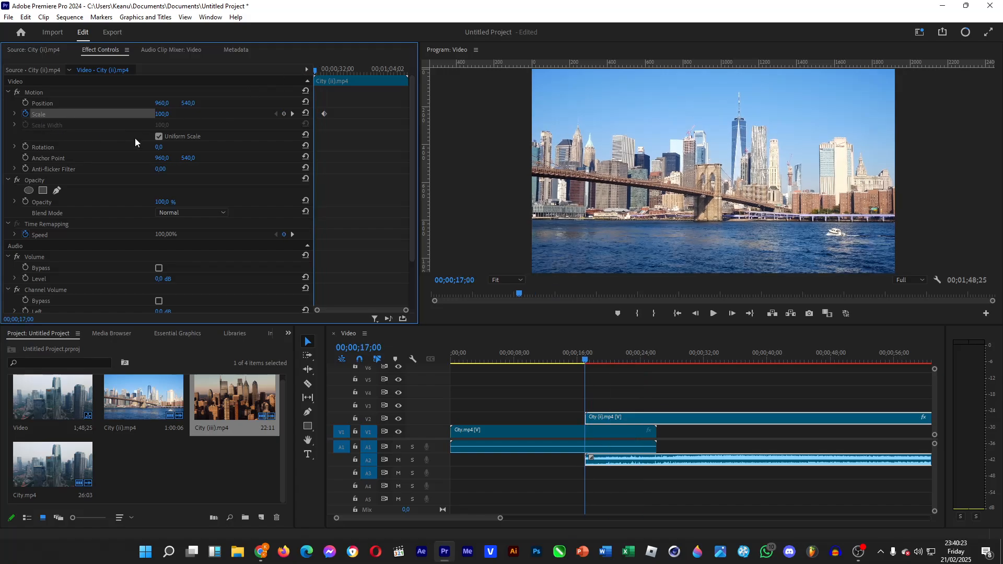
click(163, 114)
text(0)
key(Return)
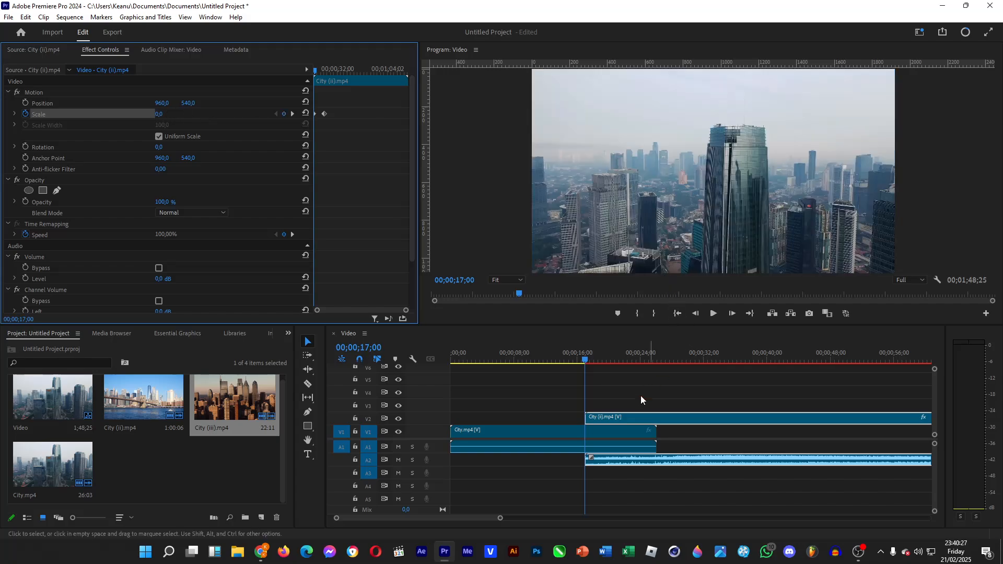
Lengthen the audio fade-in of City (ii).mp4 on A2 to about 00;00;23 and play back the transition
drag(591, 458, 637, 462)
click(713, 314)
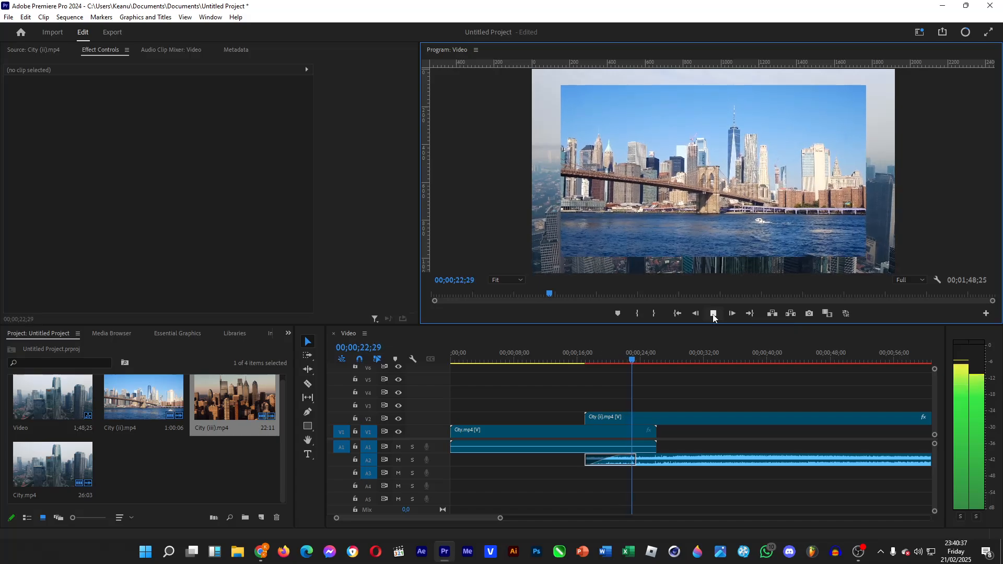
click(713, 314)
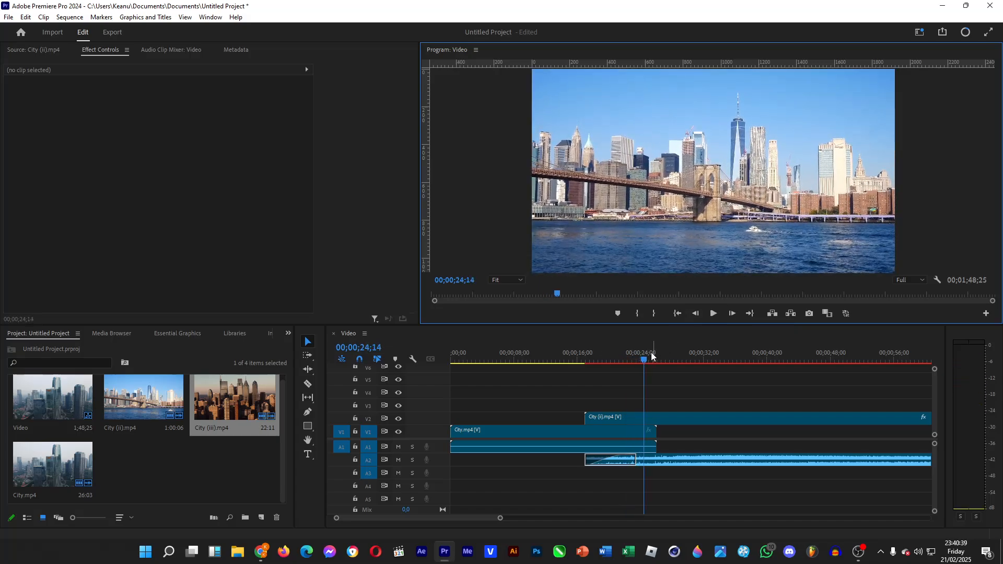
Apply Ease Out to the second Scale keyframe of City (ii).mp4 and play back the zoom-in
click(639, 419)
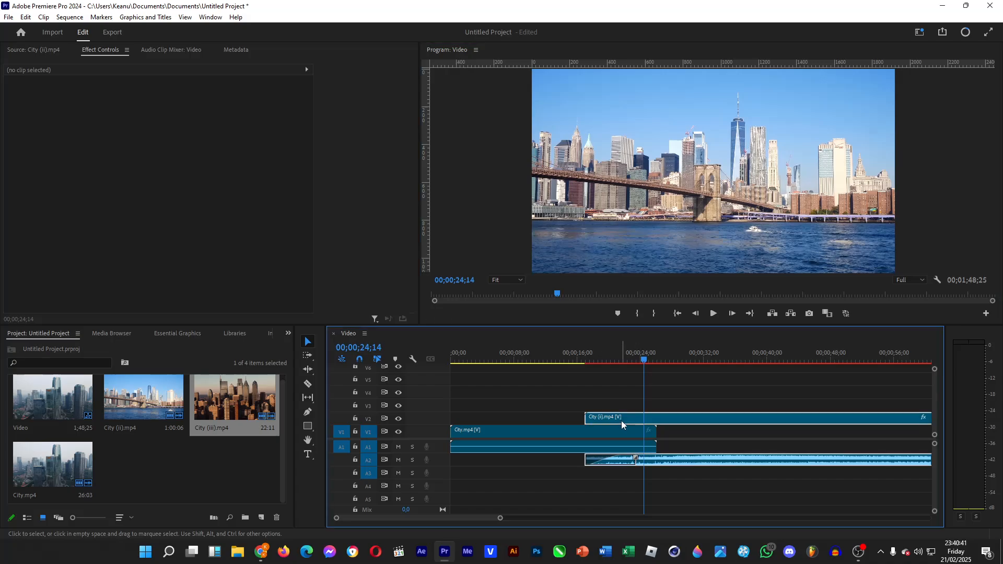
drag(345, 107, 322, 119)
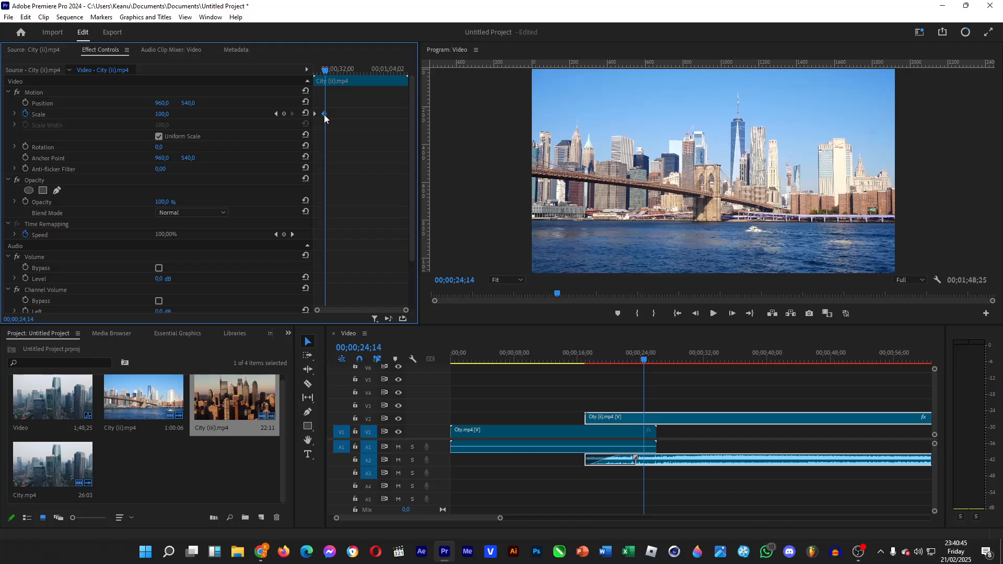
right_click(323, 114)
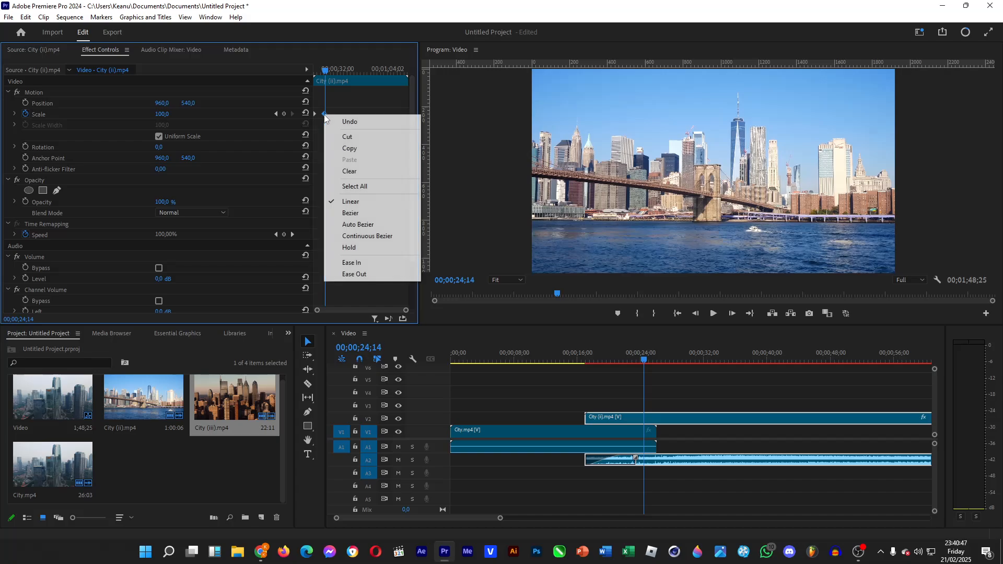
click(373, 274)
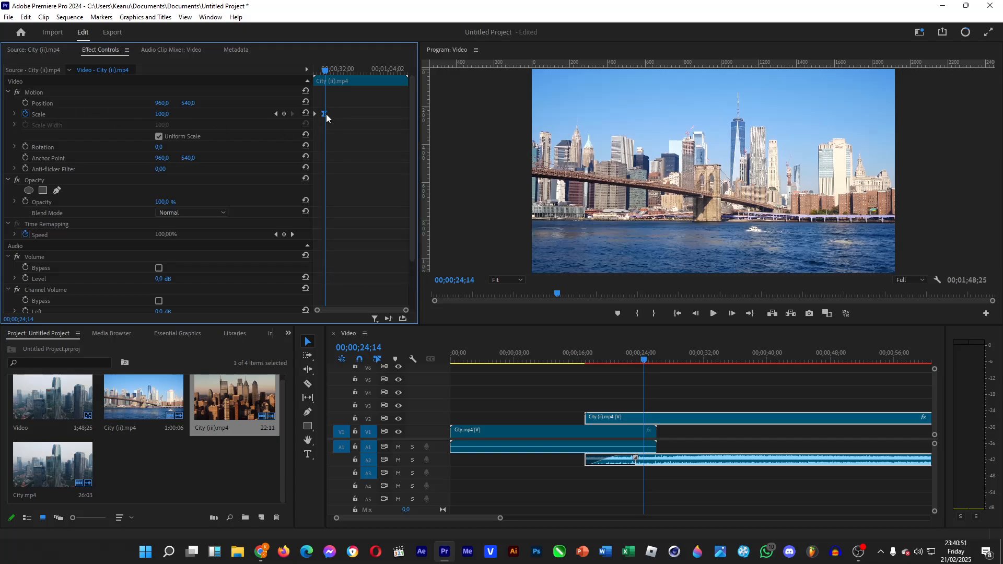
drag(582, 358, 614, 359)
key(space)
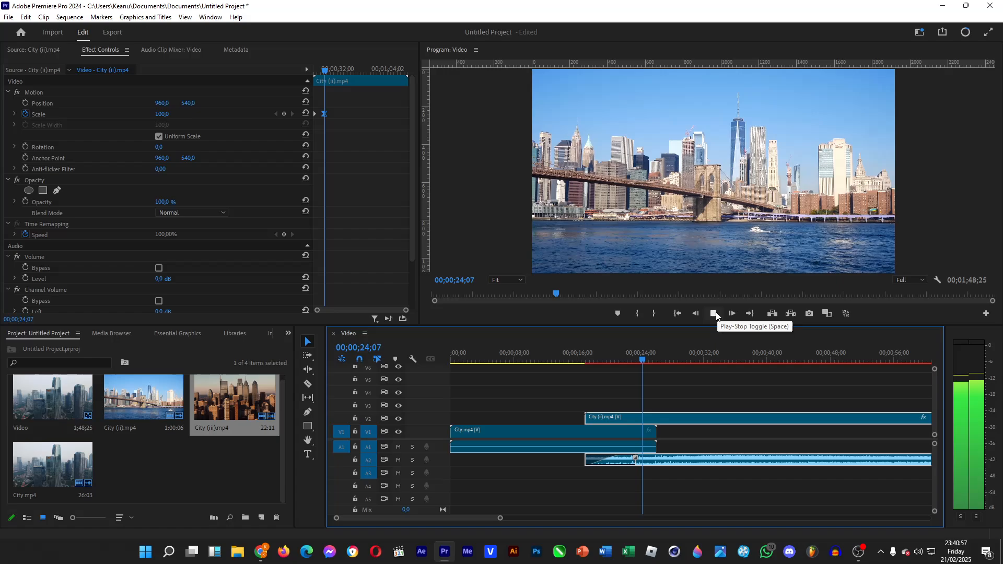
click(716, 313)
Change the second Scale keyframe's interpolation to Continuous Bezier and play back the zoom-in
right_click(323, 115)
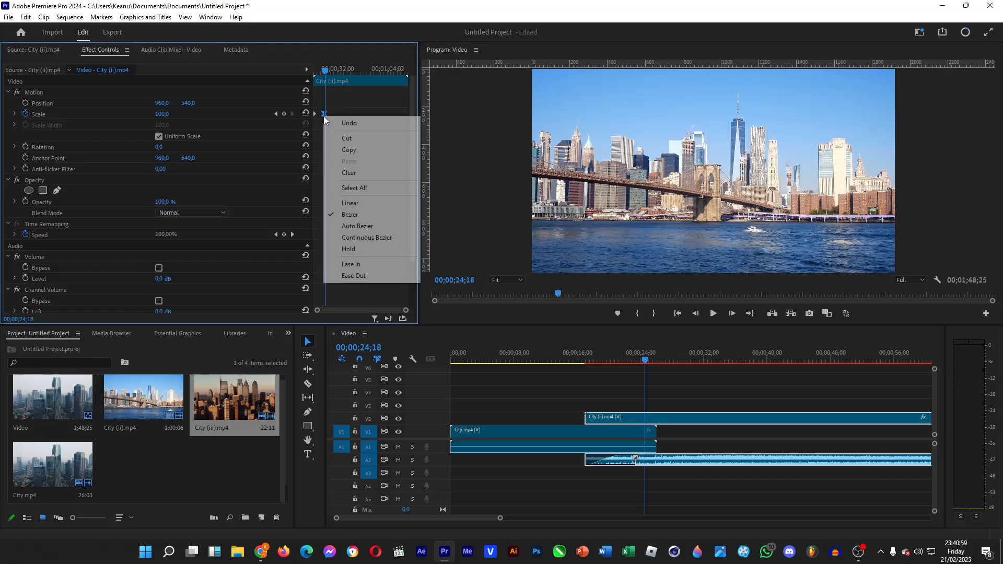
click(368, 238)
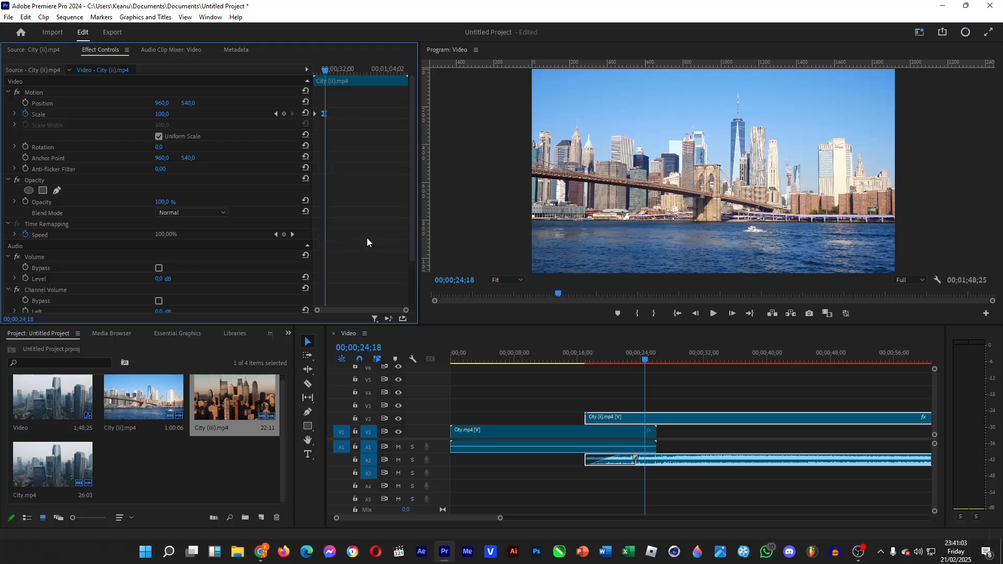
click(627, 360)
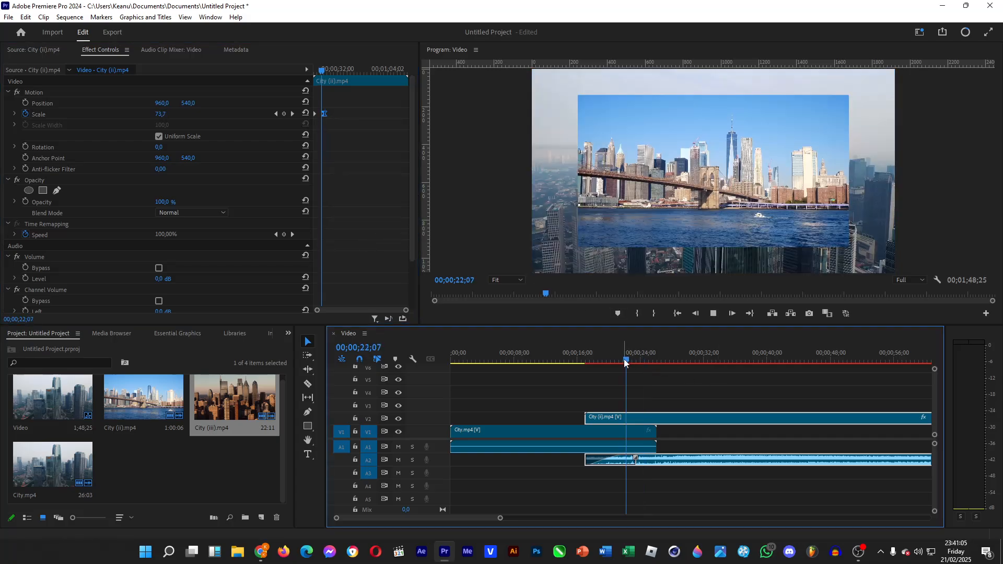
key(space)
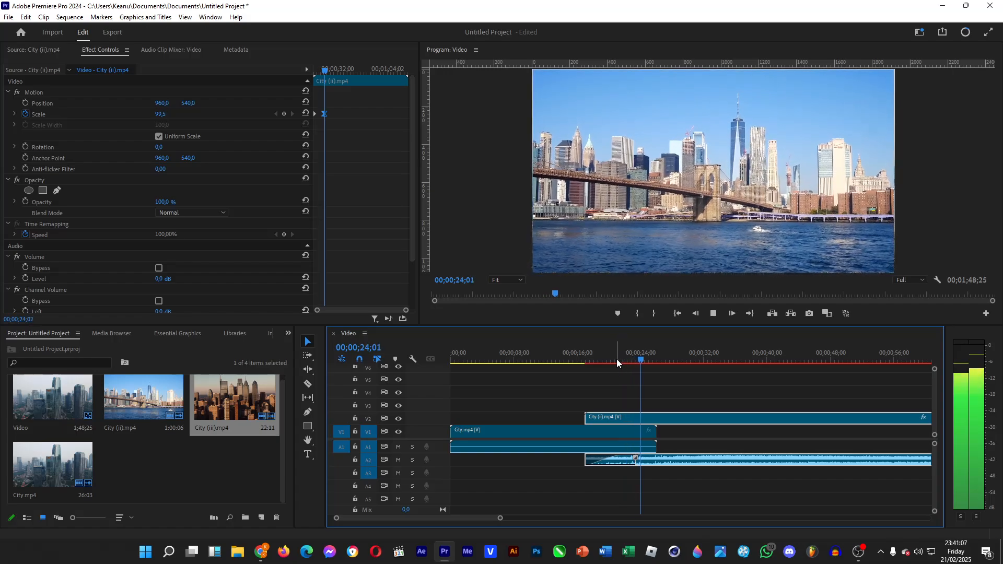
click(617, 360)
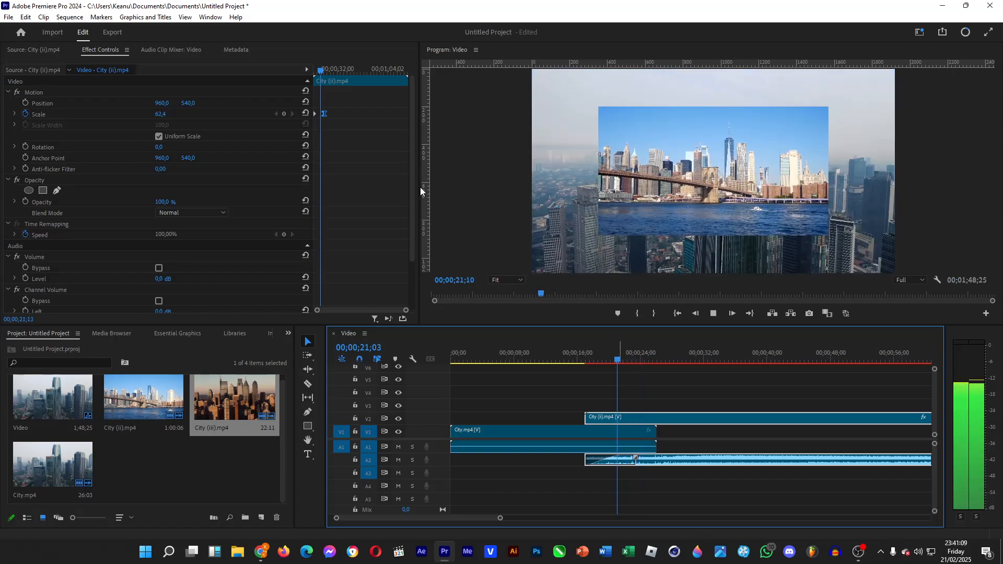
key(space)
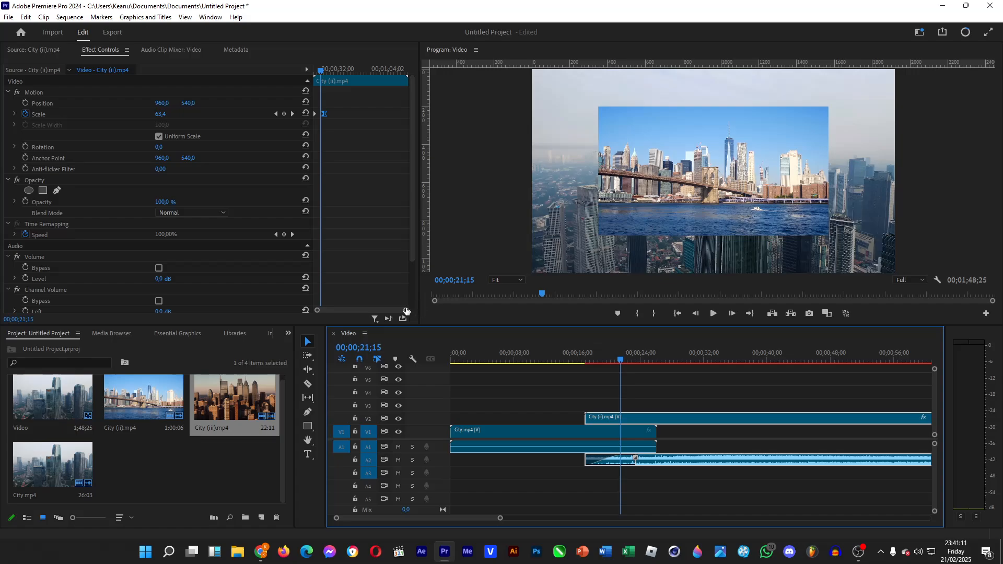
Apply Ease Out to the second Scale keyframe of City (ii).mp4 in place of Continuous Bezier
drag(406, 312, 365, 310)
click(378, 70)
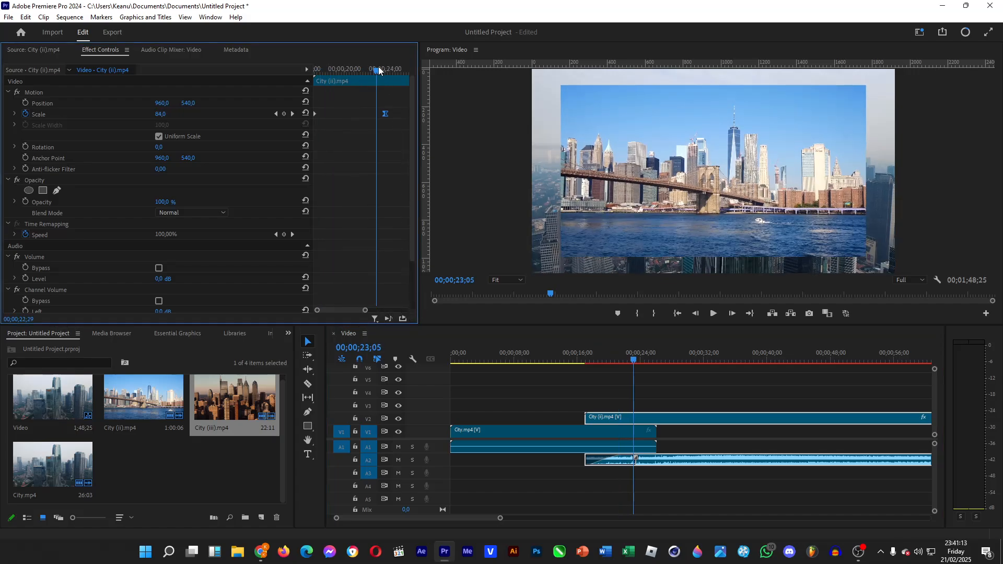
right_click(385, 115)
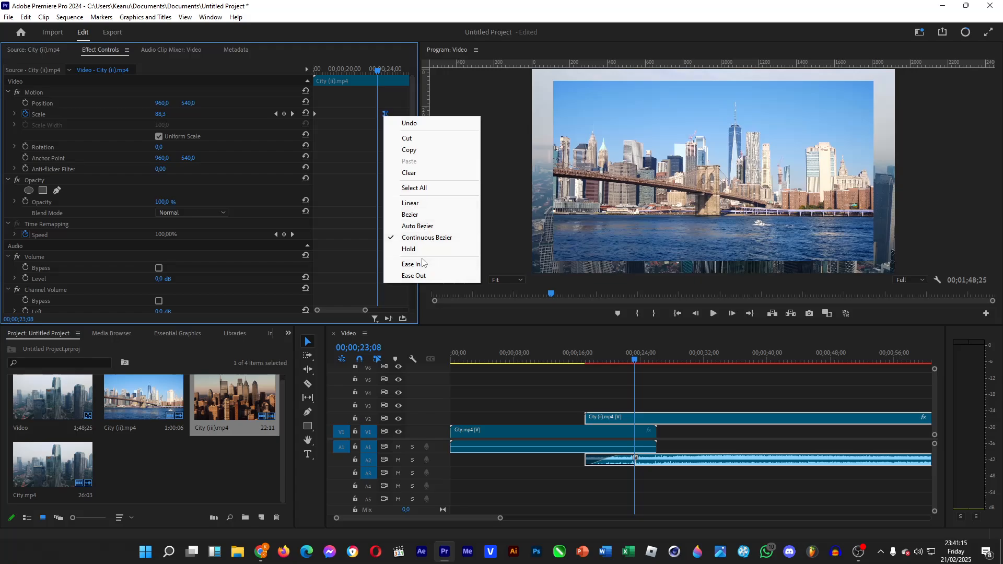
click(428, 279)
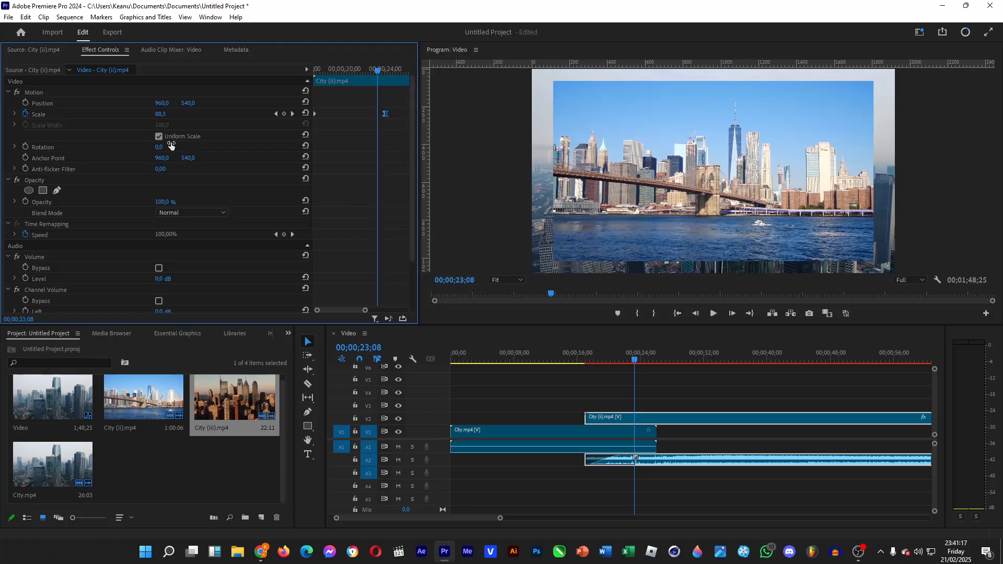
Reshape the Scale curve by extending the second keyframe's incoming handle toward the clip start so the zoom slows gradually, and play it back
click(14, 114)
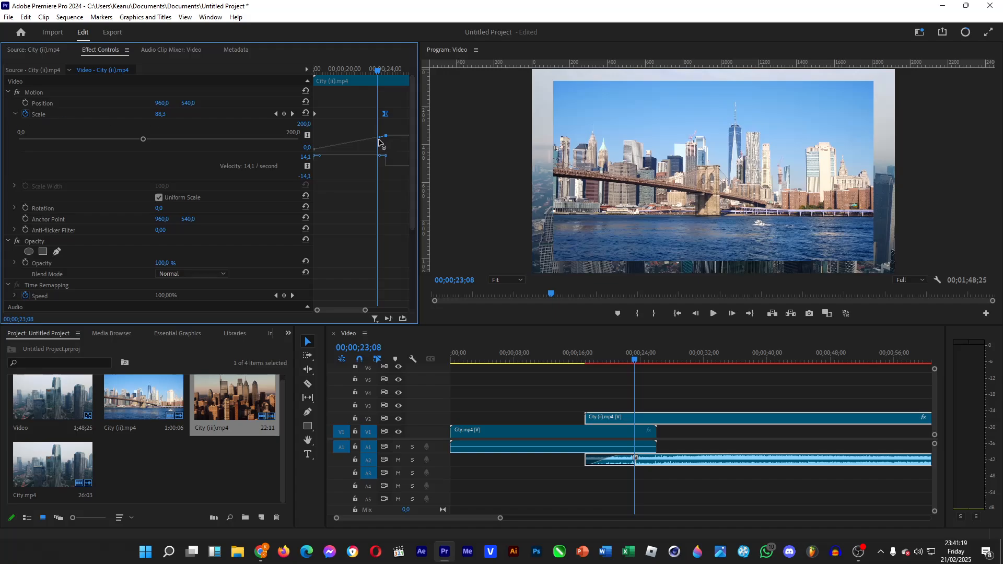
drag(379, 141, 352, 137)
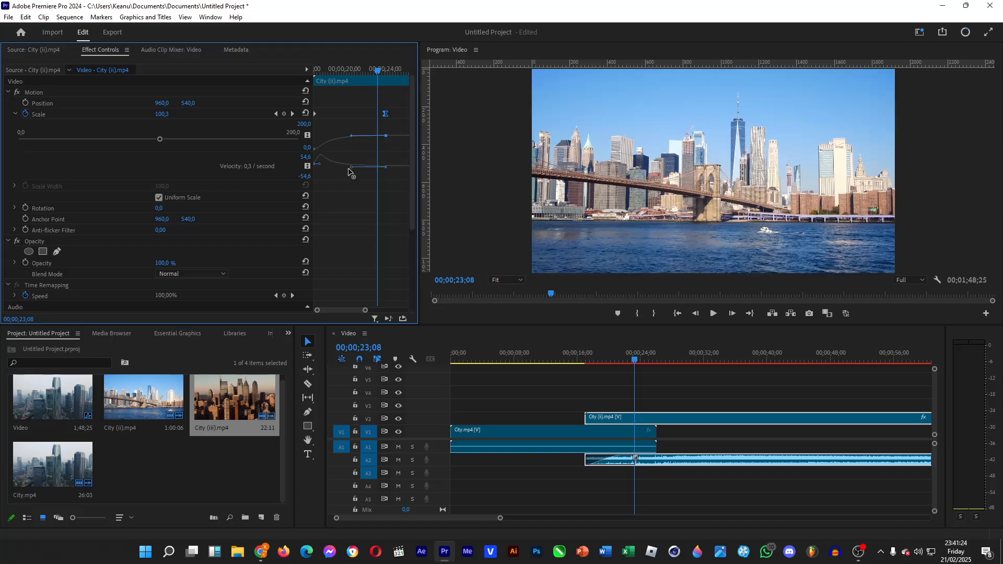
click(607, 358)
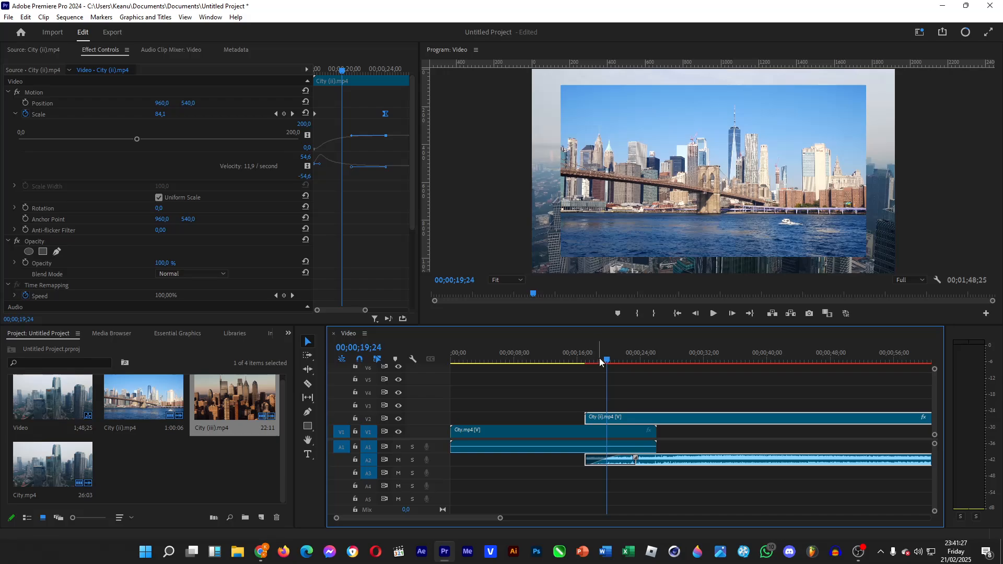
key(space)
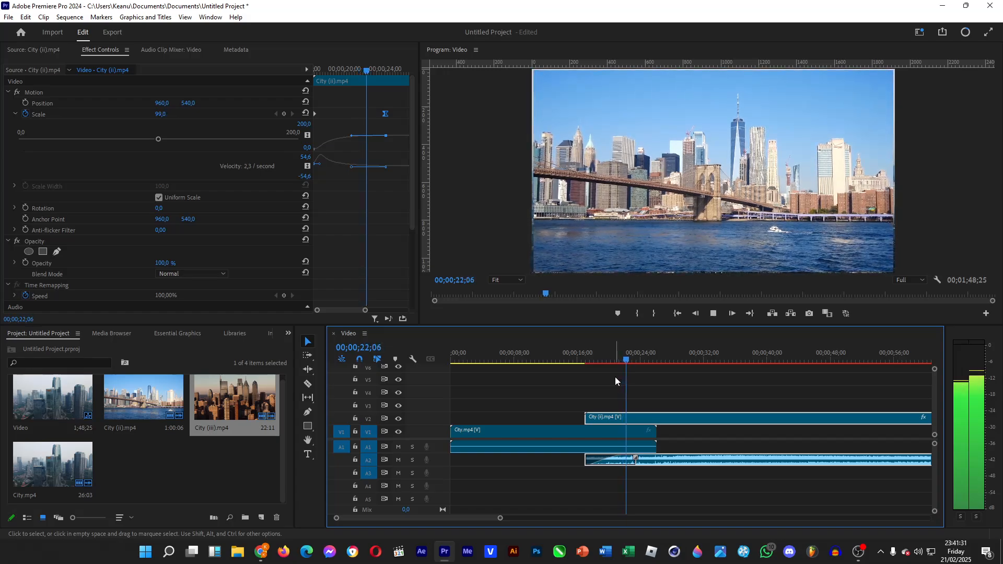
key(space)
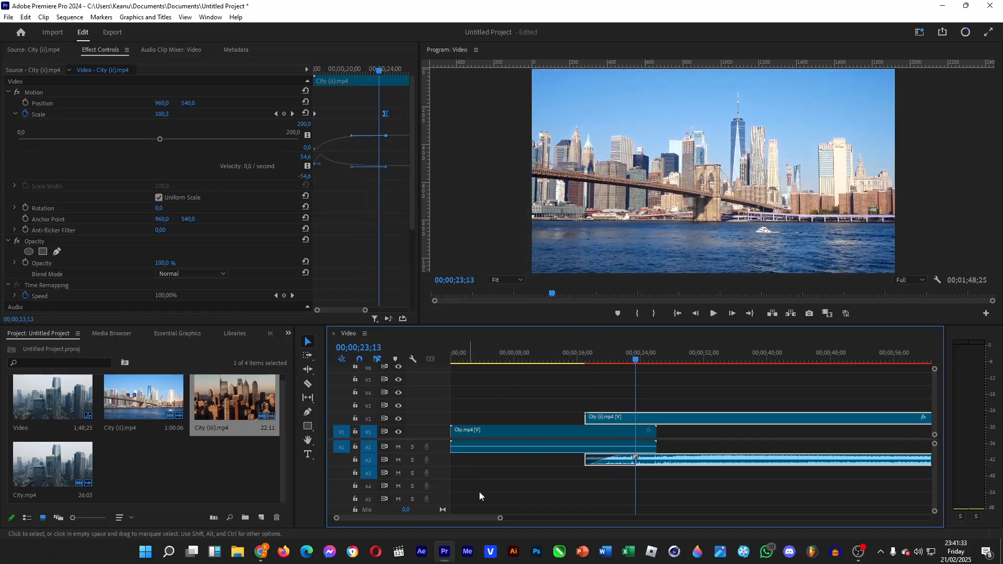
Move City (iii).mp4 earlier on V1 to start where City (ii).mp4 ends, and place the playhead at 00;01;02;18
drag(609, 519, 664, 519)
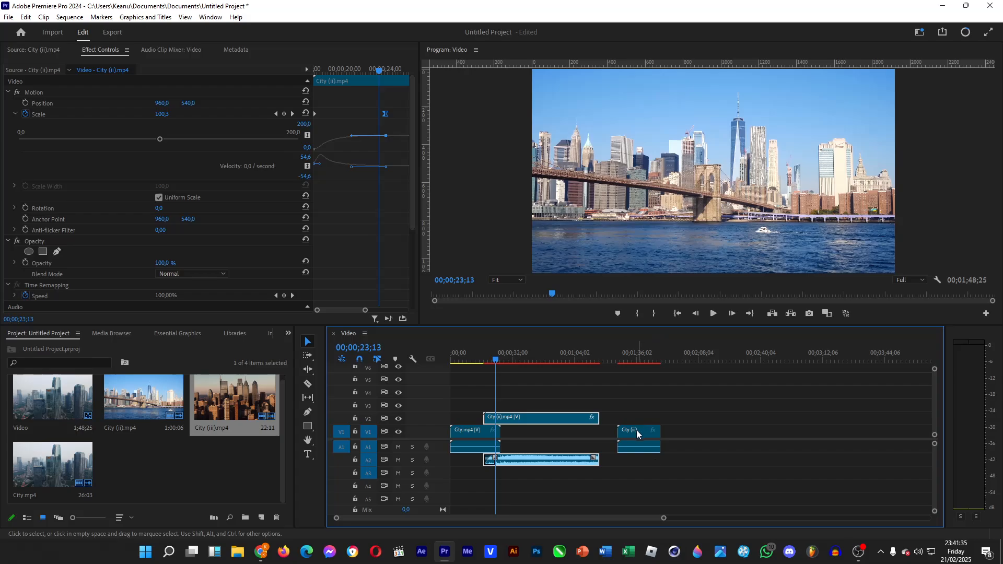
drag(636, 430, 618, 431)
click(539, 395)
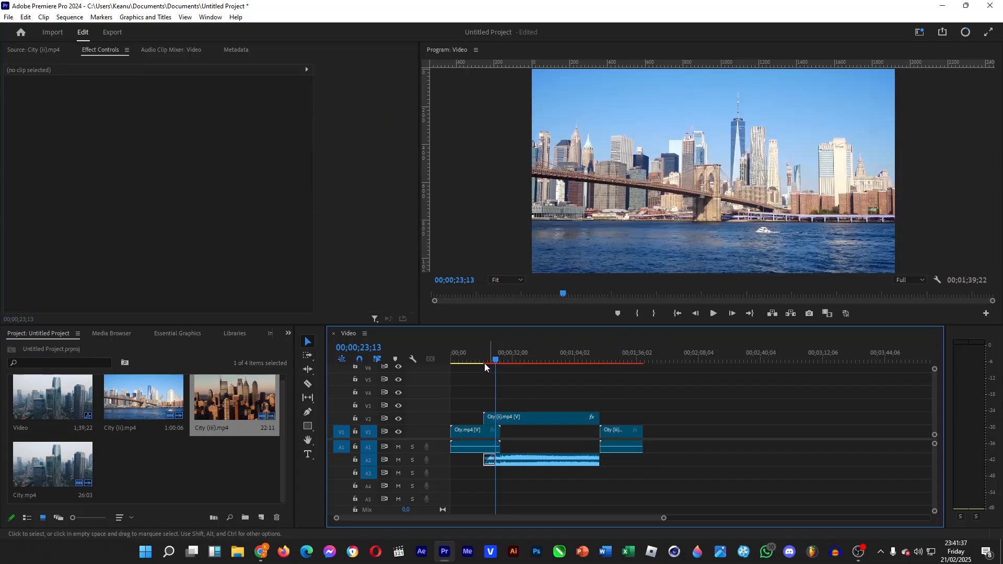
drag(484, 361, 572, 355)
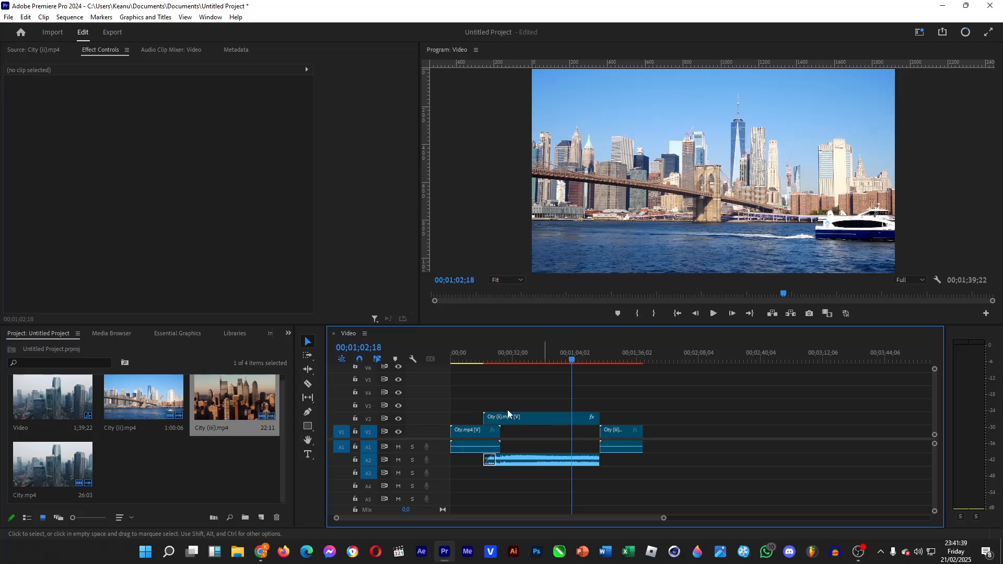
Look over the keyboard shortcut map in the Keyboard Shortcuts window and close it
click(31, 17)
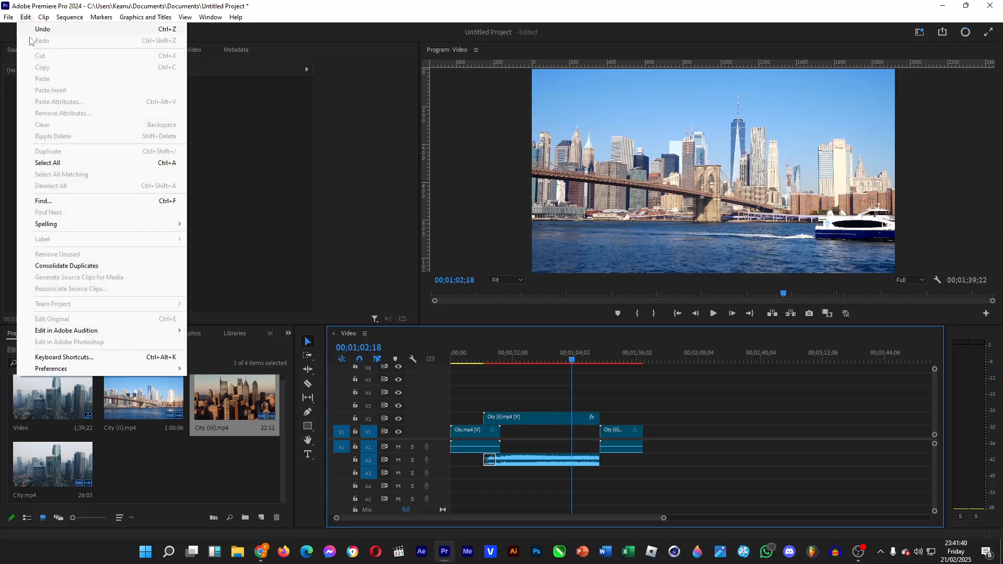
click(97, 357)
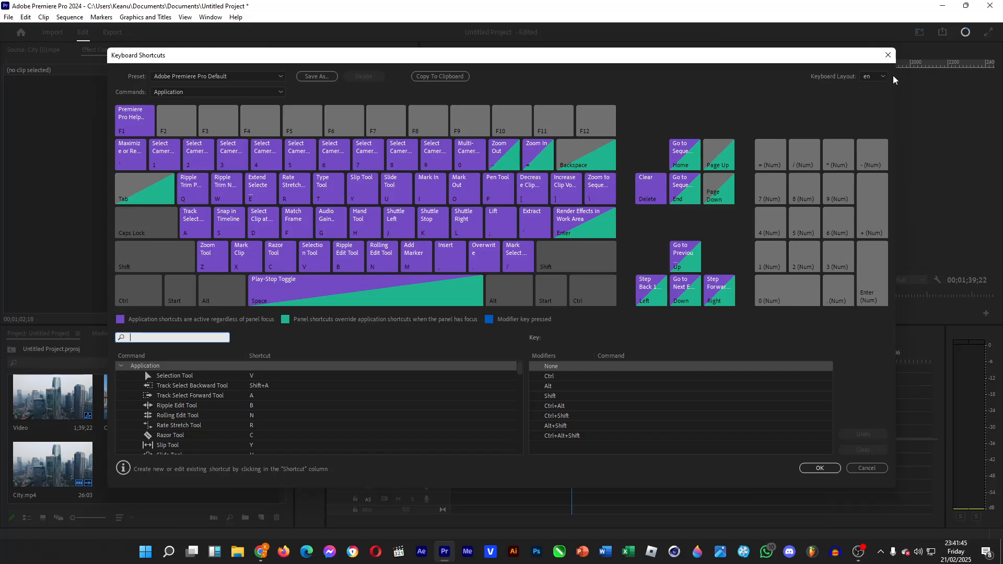
click(889, 55)
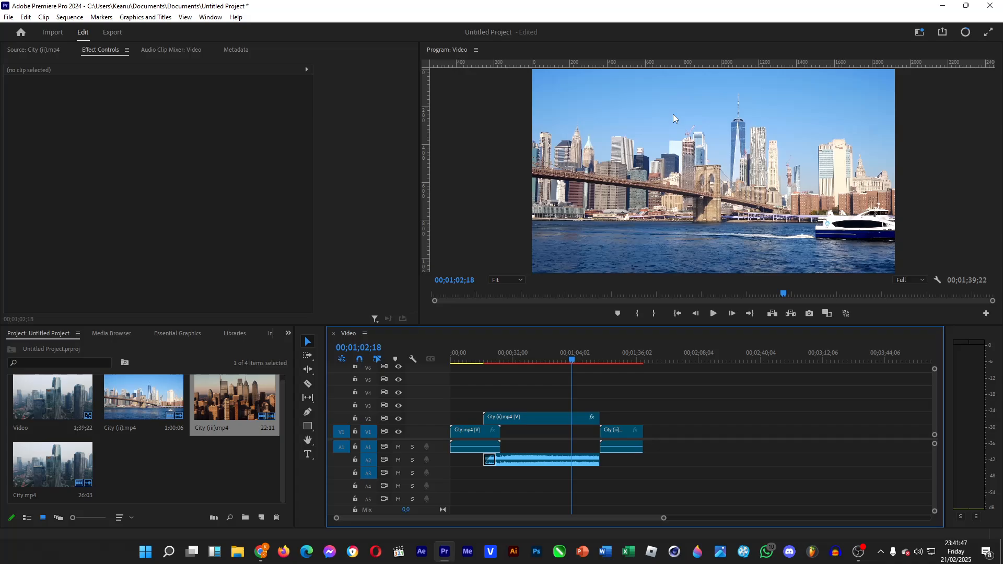
Add the text "New York City" over the skyline in the frame at 00;01;02;18
key(t)
click(628, 150)
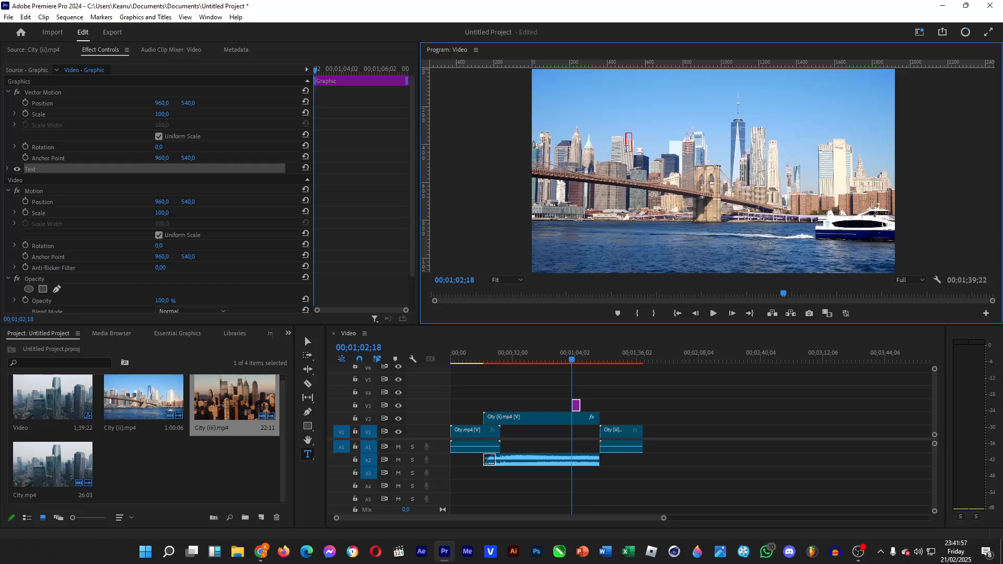
text(New Yo)
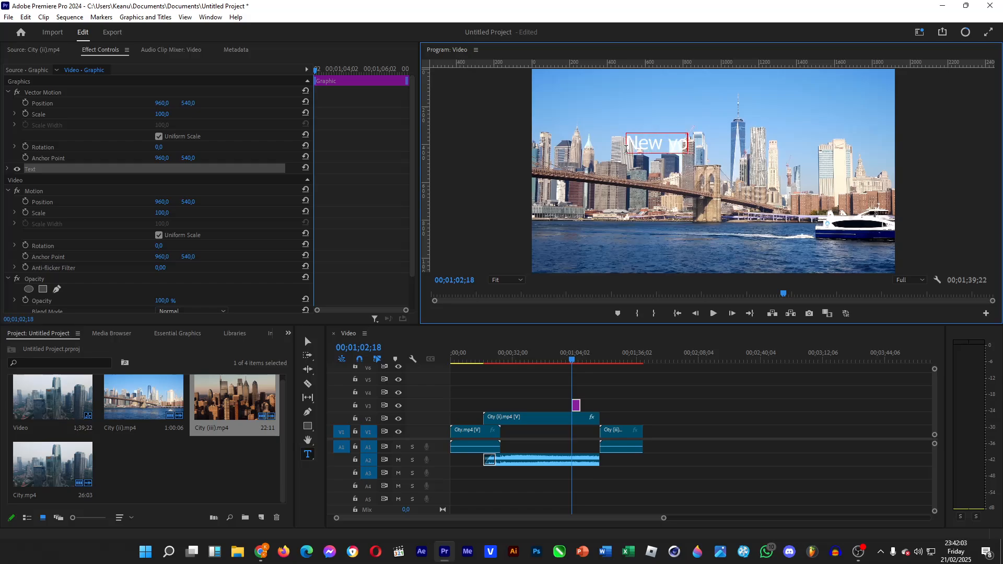
text(rk City)
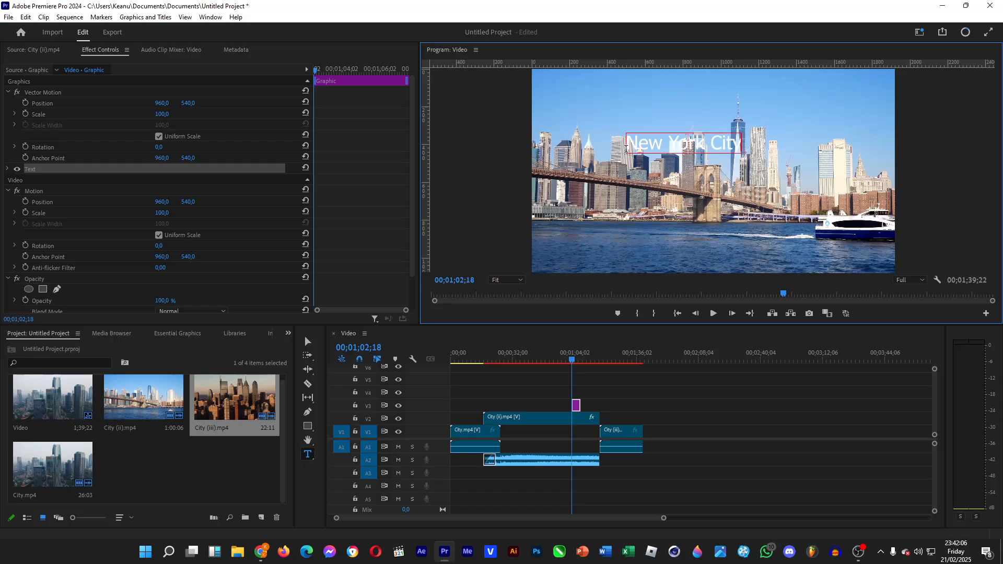
Add the Safe Margins button to the Program monitor's controls and turn on the safe margin overlay
click(986, 313)
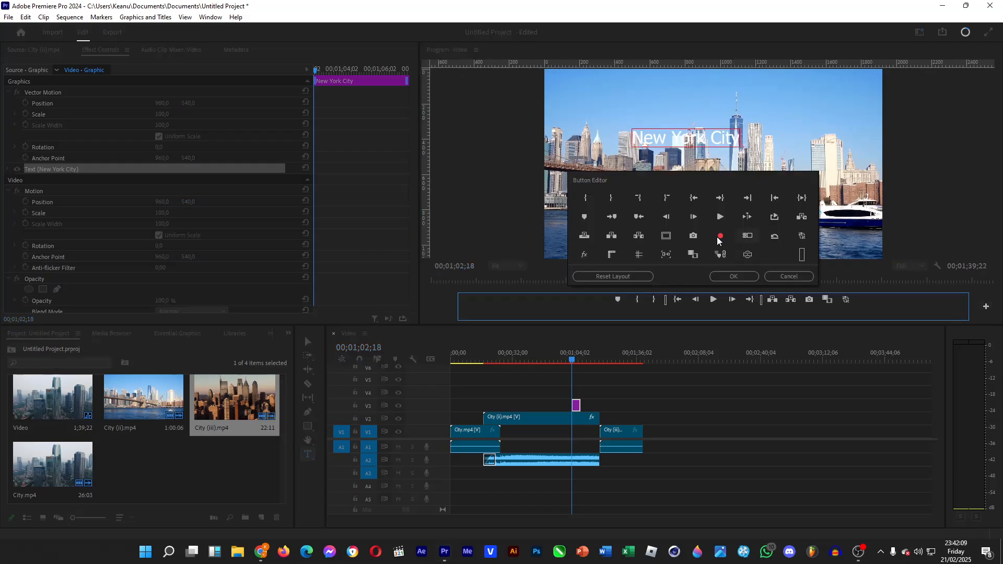
drag(665, 236, 742, 311)
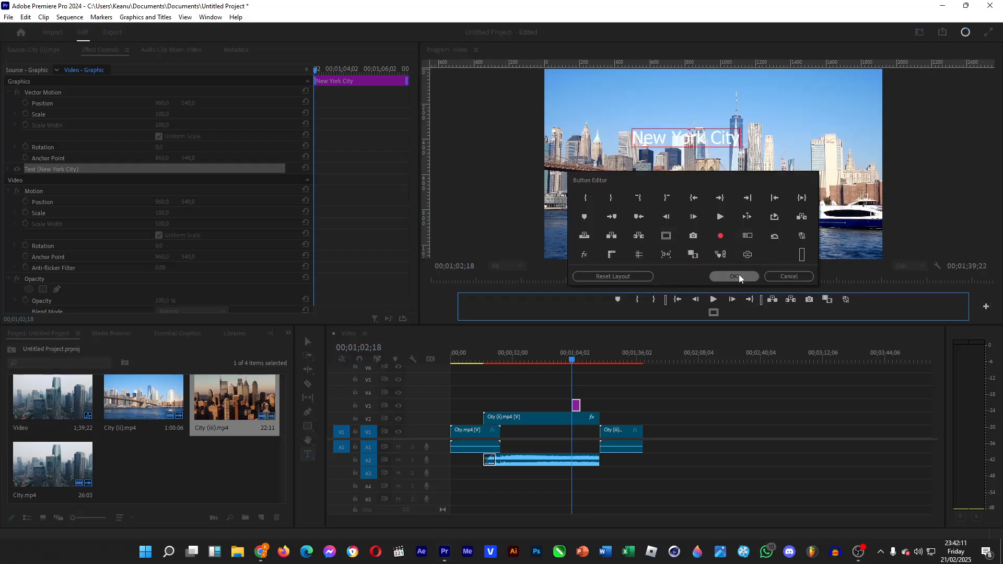
click(734, 276)
click(713, 313)
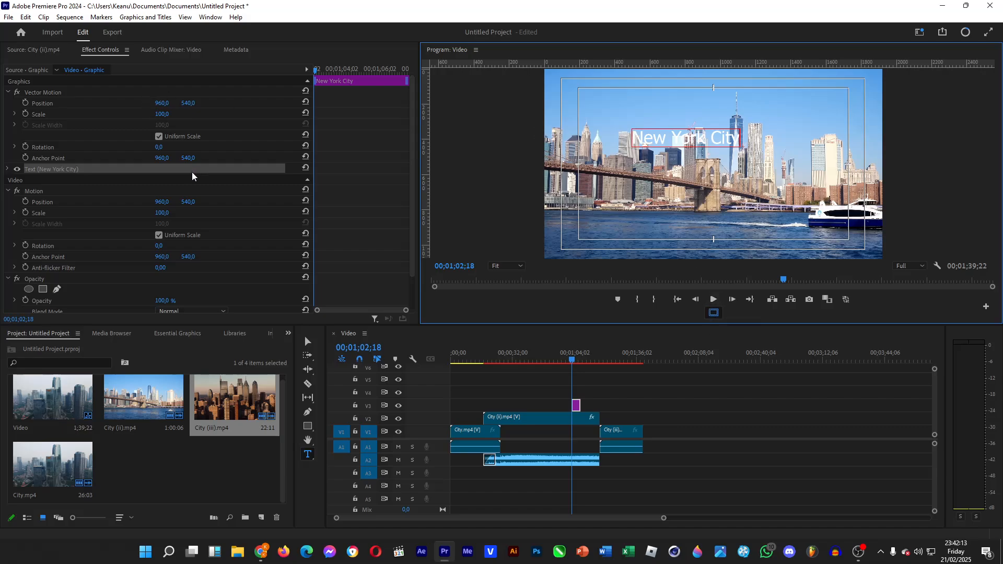
Set the New York City text to font size 72 and the font Inter Regular
click(7, 168)
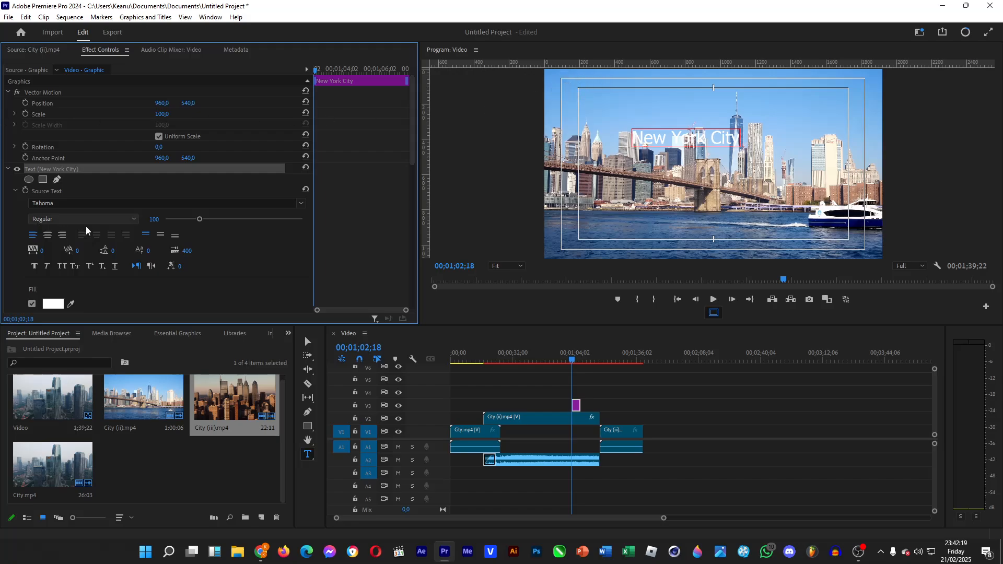
drag(201, 225, 189, 221)
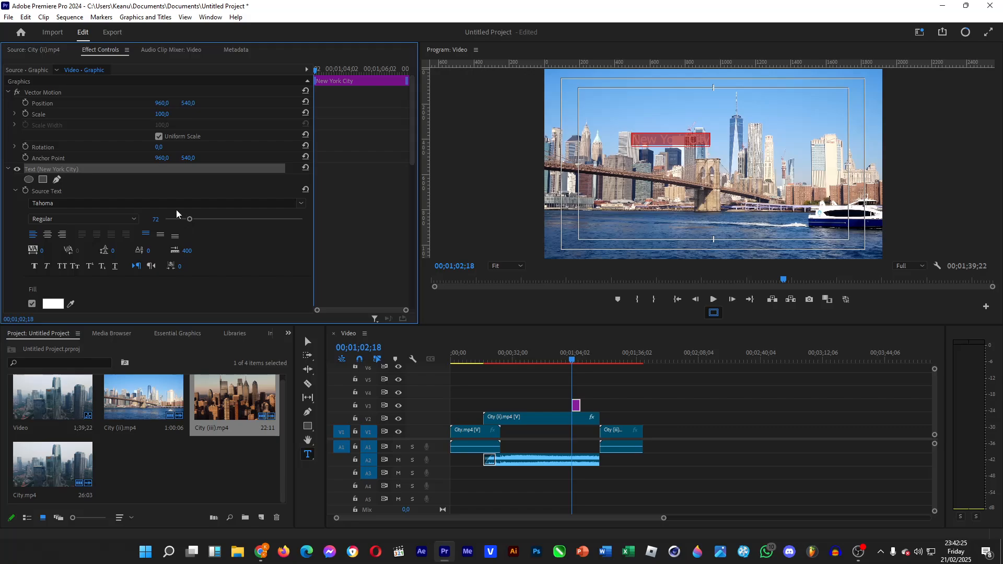
click(191, 203)
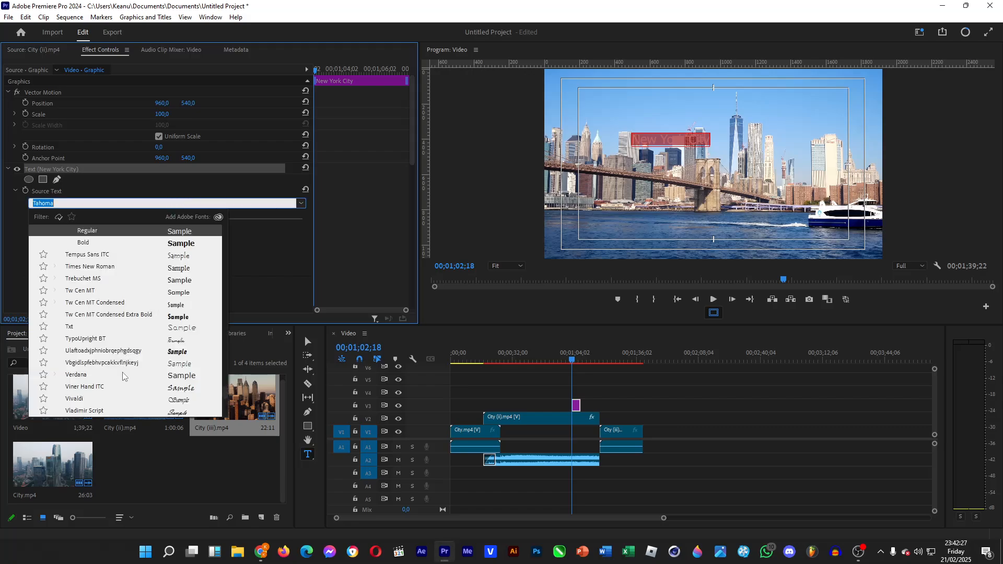
scroll(157, 342, up, 3)
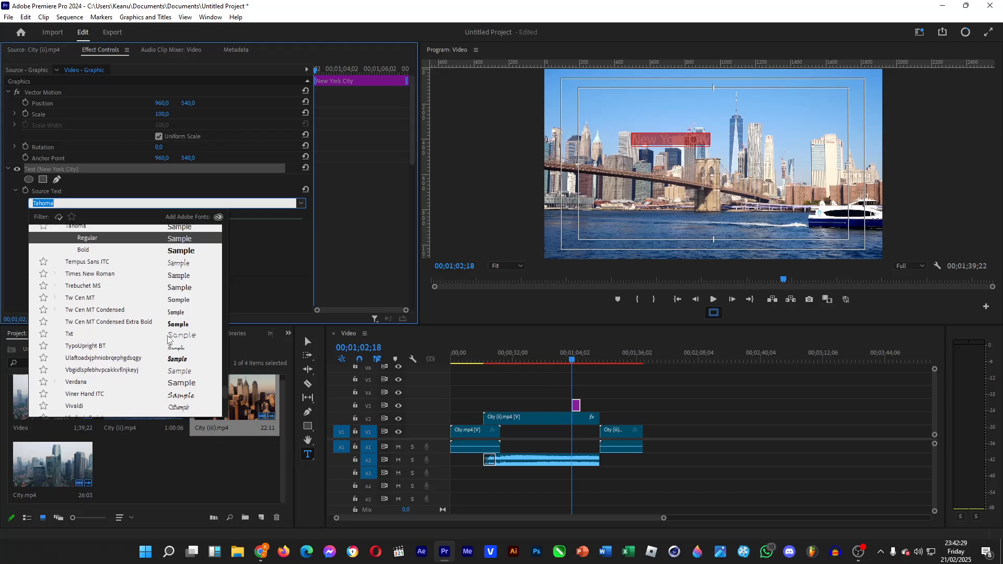
text(inter)
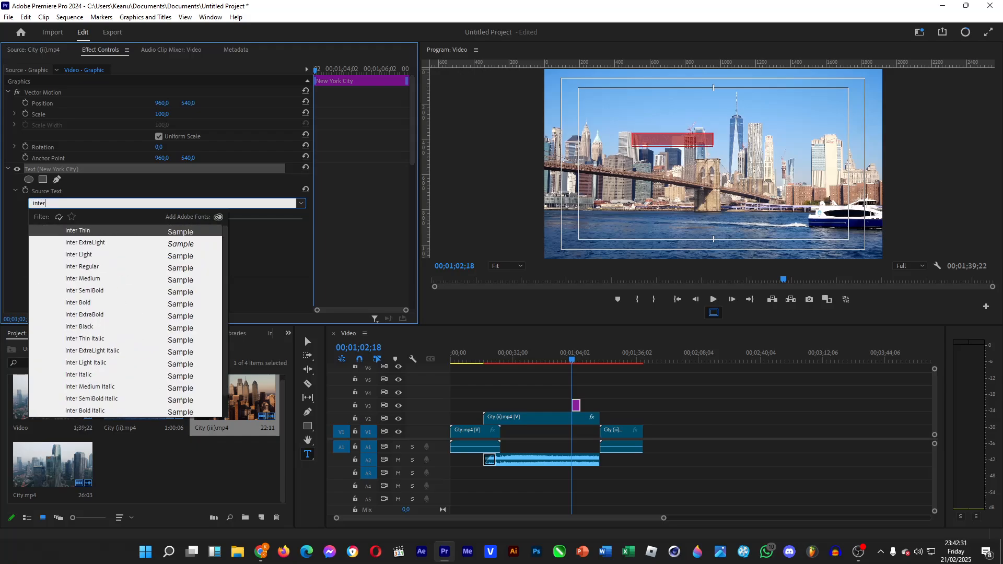
click(90, 268)
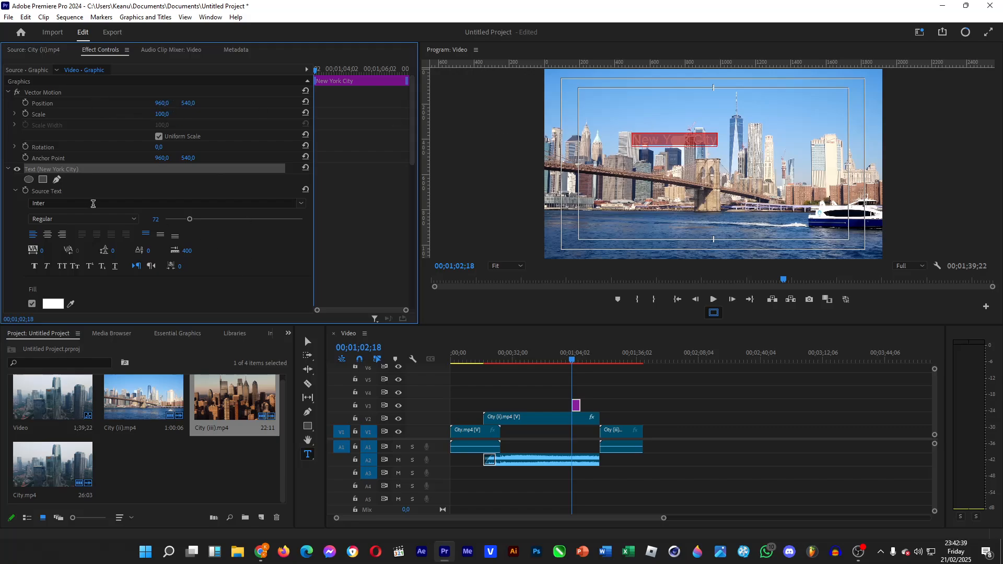
Move the New York City title to the frame's upper-left corner by setting its Vector Motion Position to 615, 253
click(668, 139)
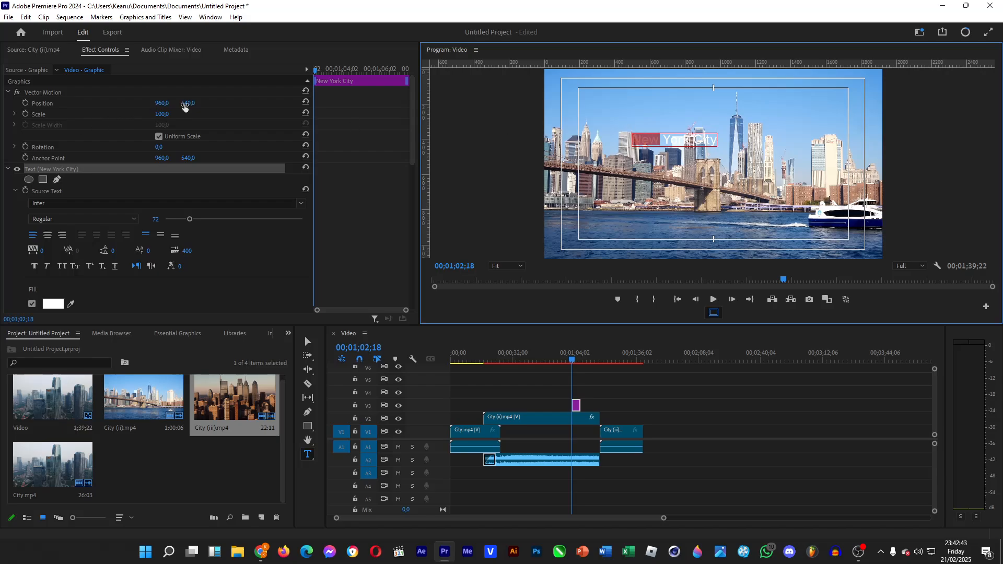
drag(191, 104, 41, 104)
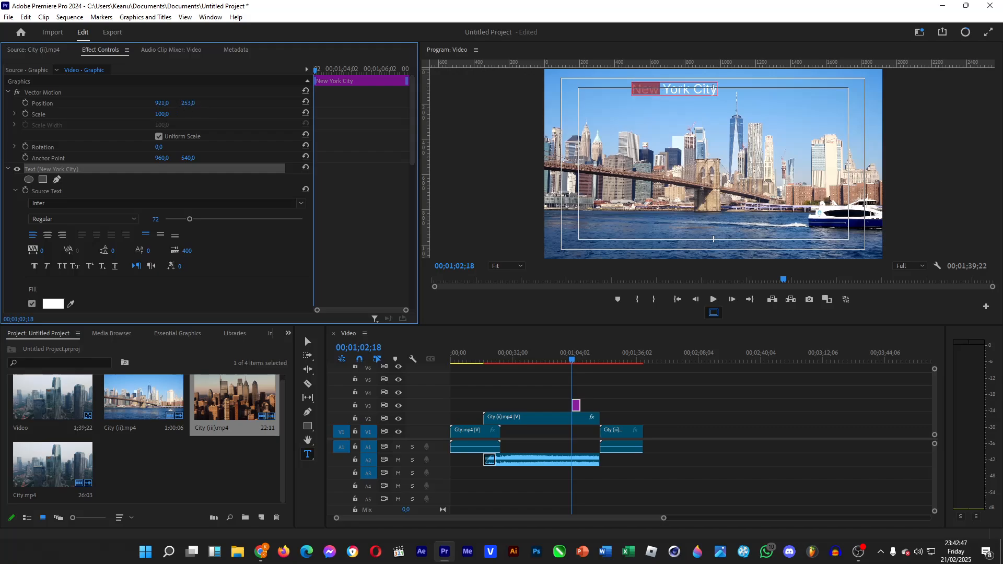
drag(161, 103, 0, 103)
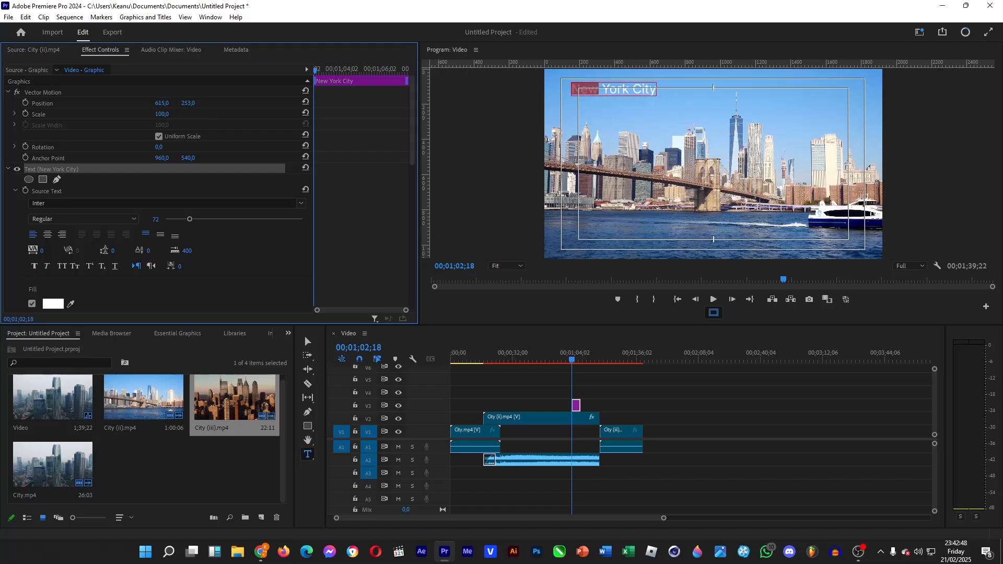
Extend the start of the New York City title on V3 back to where City.mp4 ends, and place the playhead near it
click(653, 406)
drag(569, 408, 500, 408)
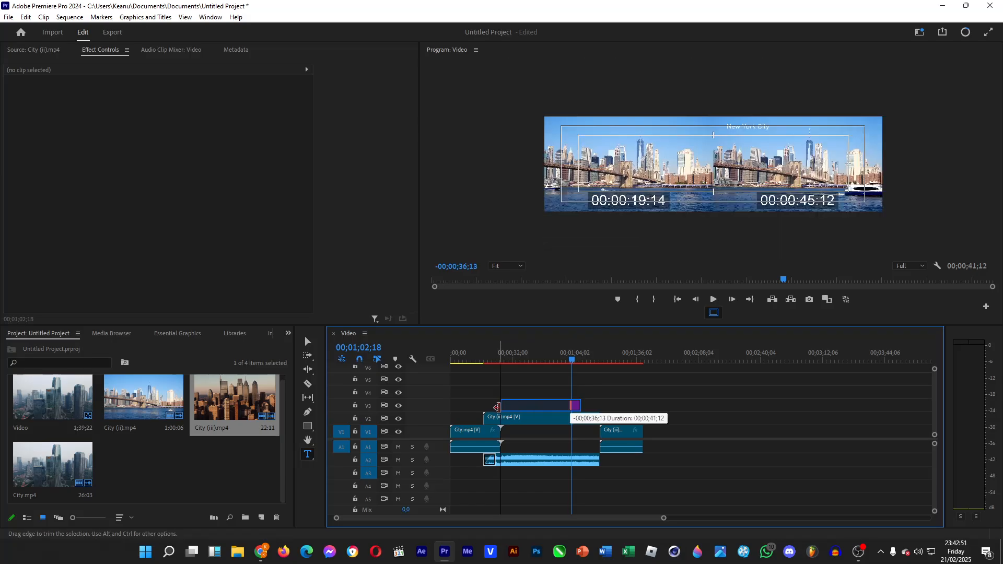
click(502, 359)
drag(502, 359, 501, 358)
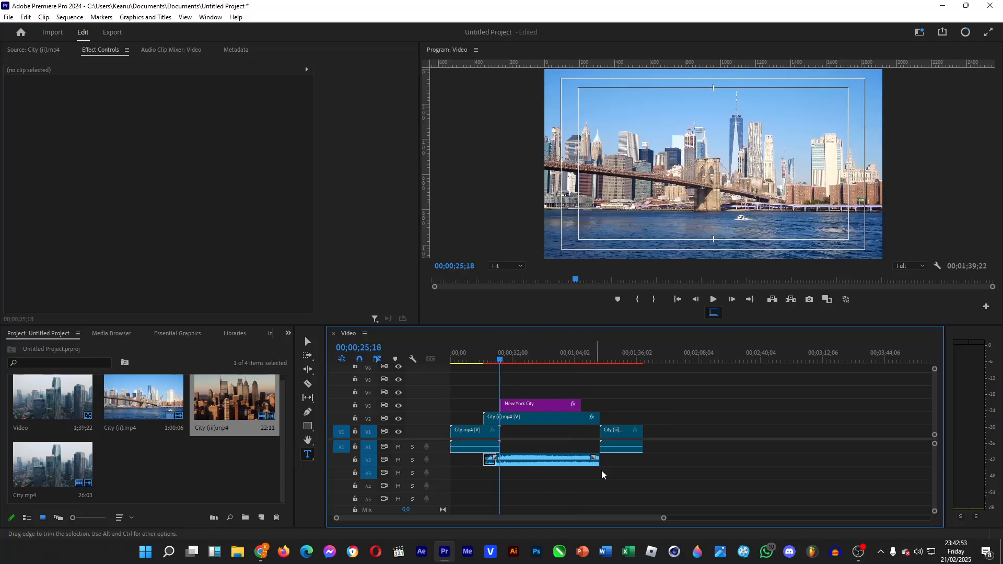
Add an Opacity keyframe of 0% at the start of the New York City title, at 00;00;26;03
drag(663, 519, 553, 514)
click(732, 405)
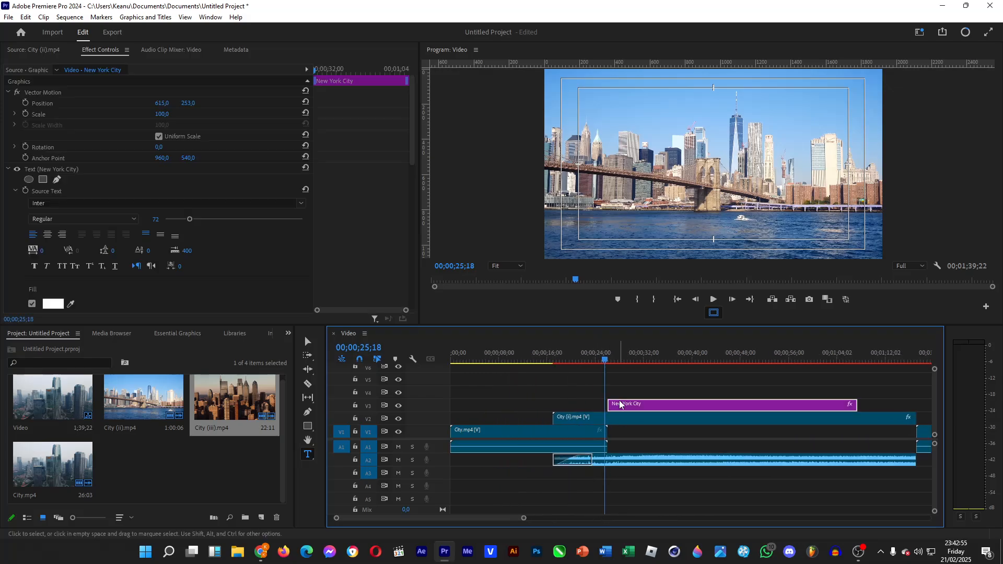
click(320, 72)
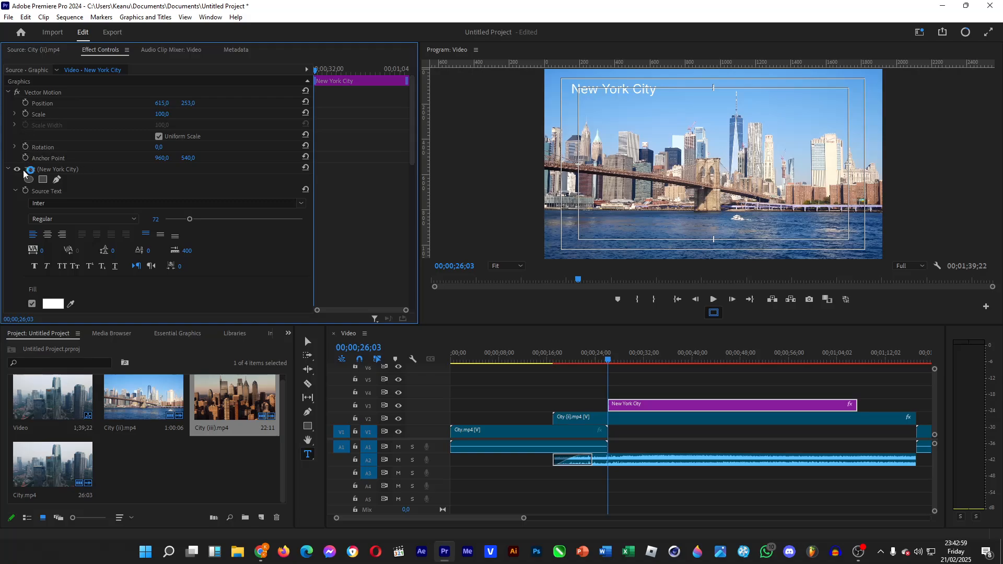
scroll(25, 209, down, 2)
scroll(22, 246, down, 2)
scroll(22, 248, up, 4)
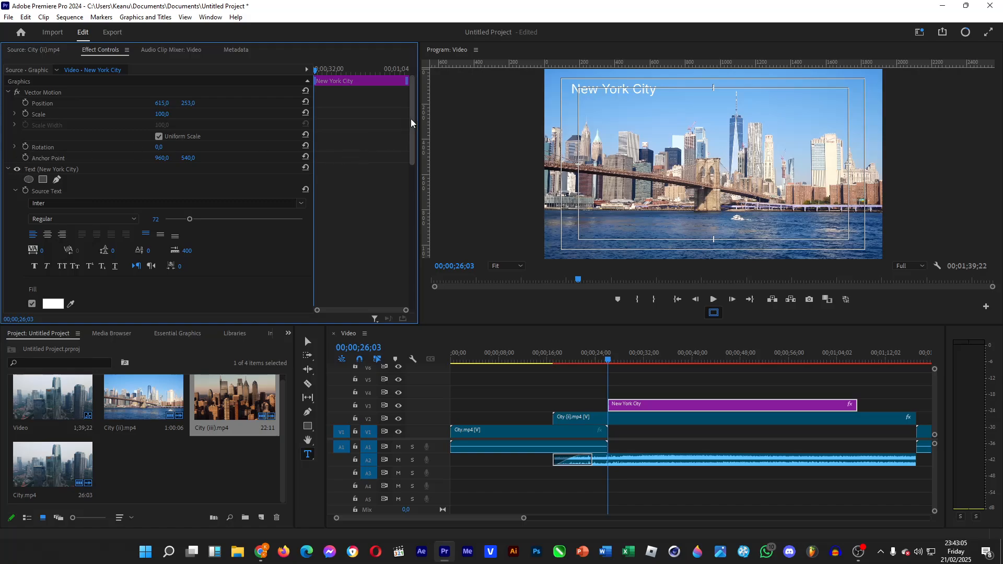
drag(410, 123, 410, 267)
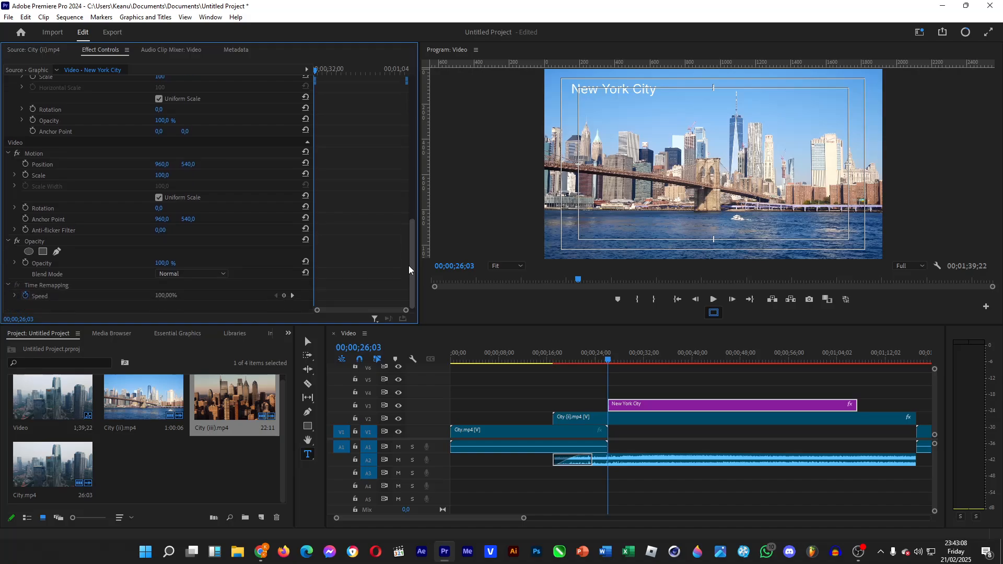
click(25, 262)
drag(162, 263, 107, 263)
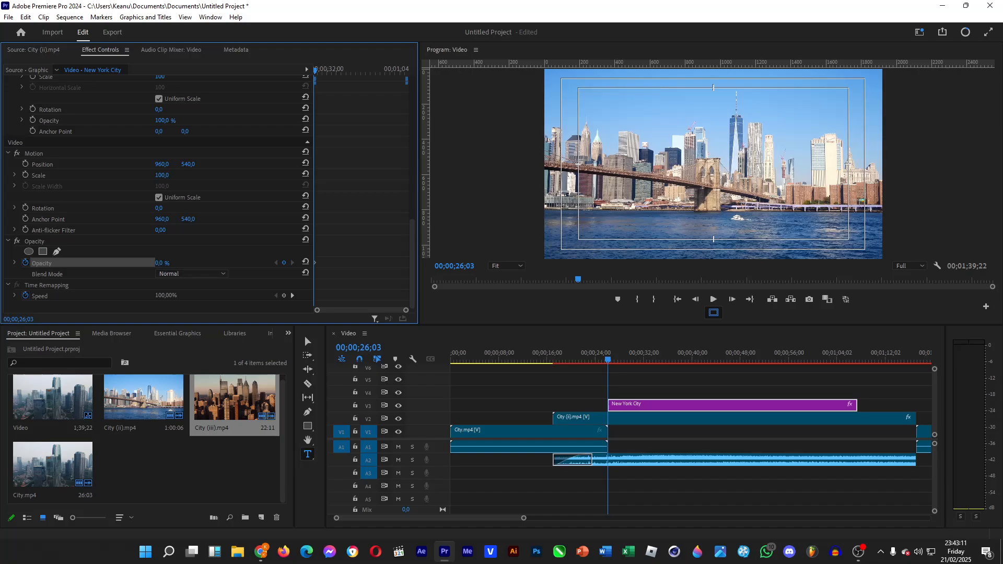
Add a second Opacity keyframe of 100% to the title at 00;00;32;01 and play back the fade-in
click(326, 72)
drag(327, 75, 328, 74)
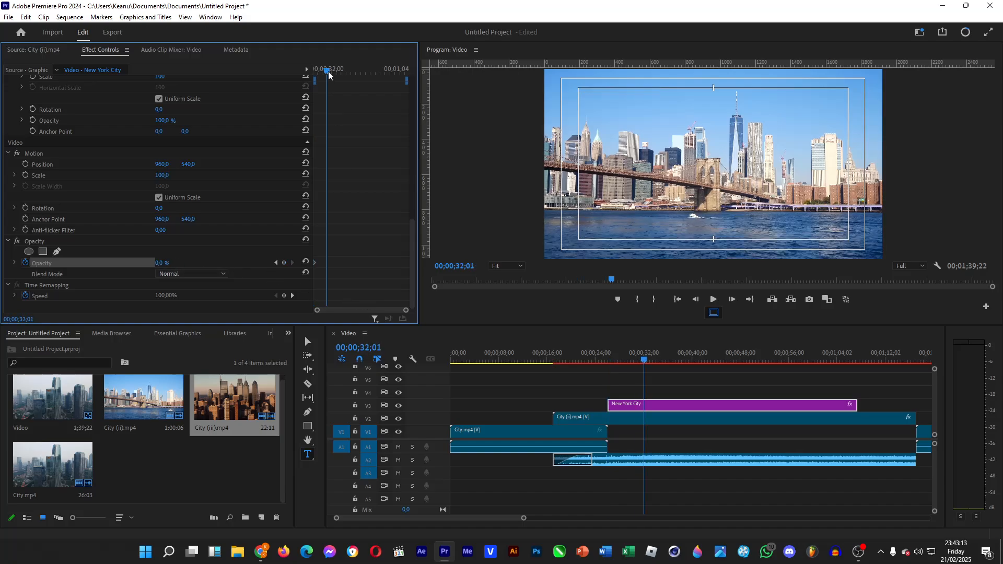
drag(162, 264, 219, 264)
click(607, 357)
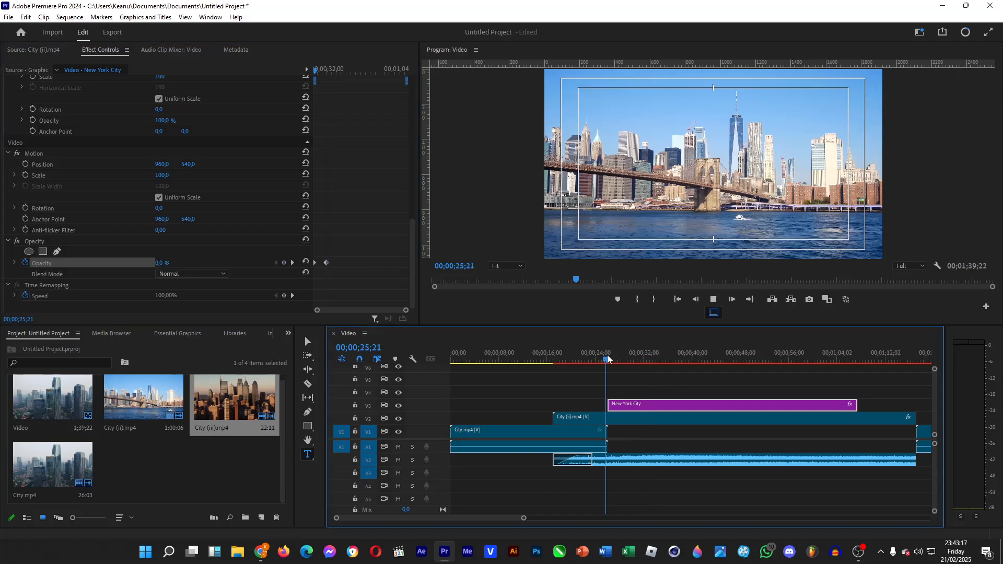
key(space)
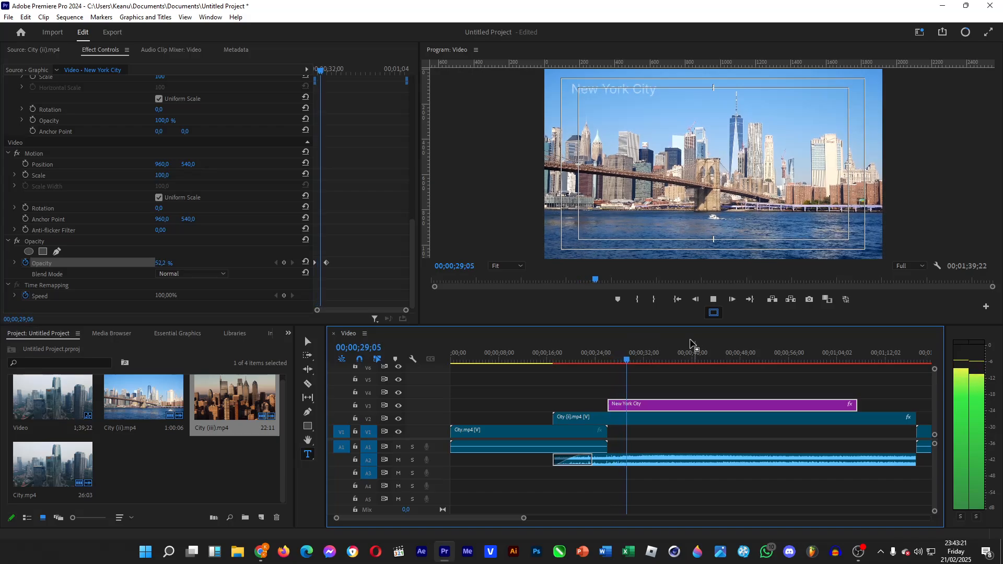
key(space)
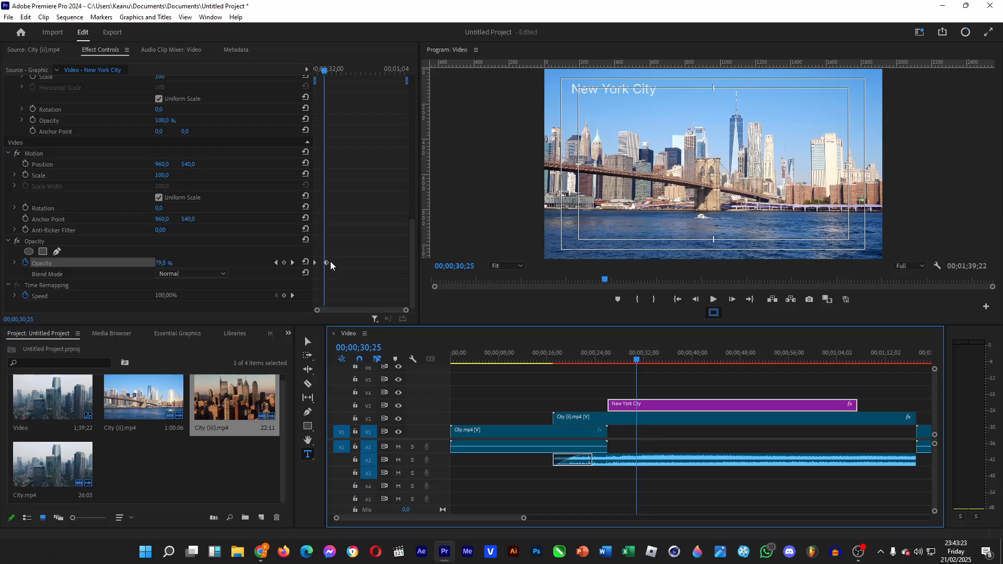
Move the title's second Opacity keyframe earlier to 00;00;30;25 for a quicker fade-in, and play it back
click(324, 263)
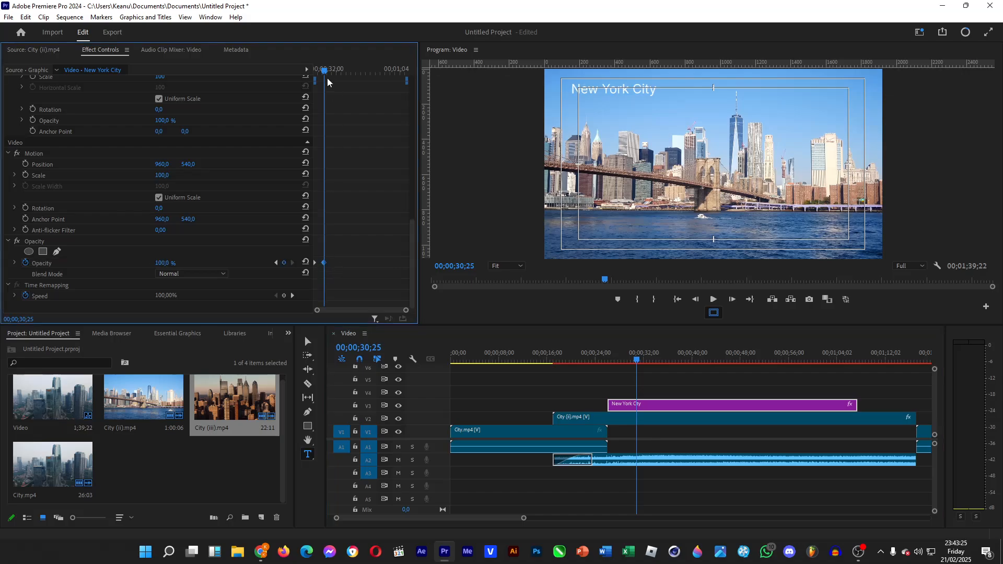
key(Up)
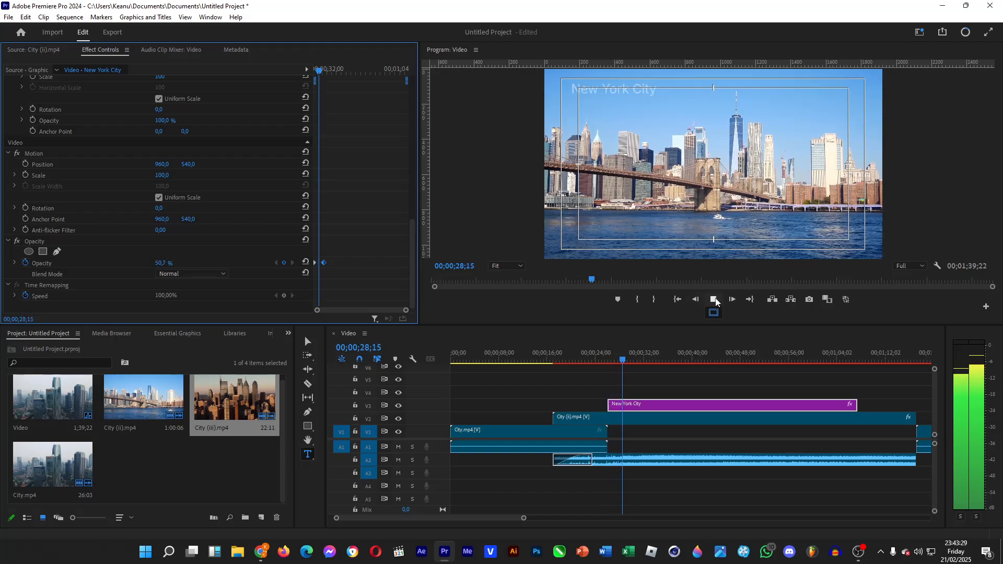
click(712, 300)
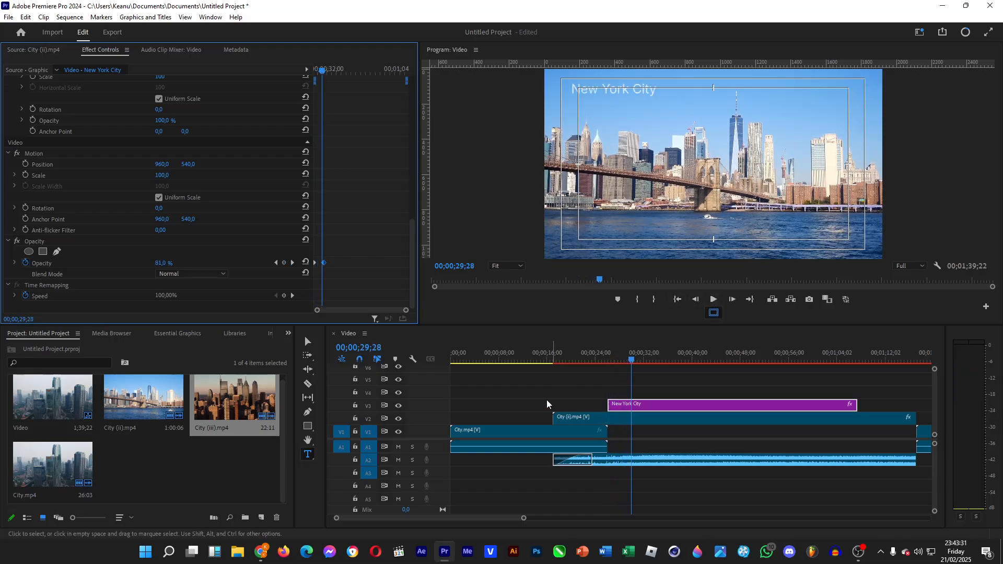
Play back City (iii).mp4 on V1 from 00;01;20;25 to check its pace
drag(523, 518, 593, 518)
click(707, 356)
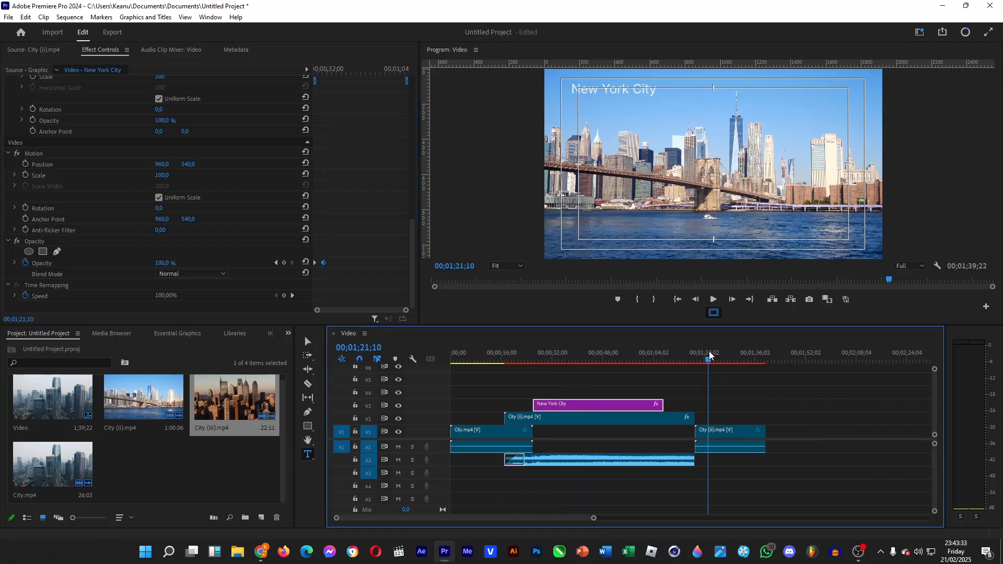
click(713, 301)
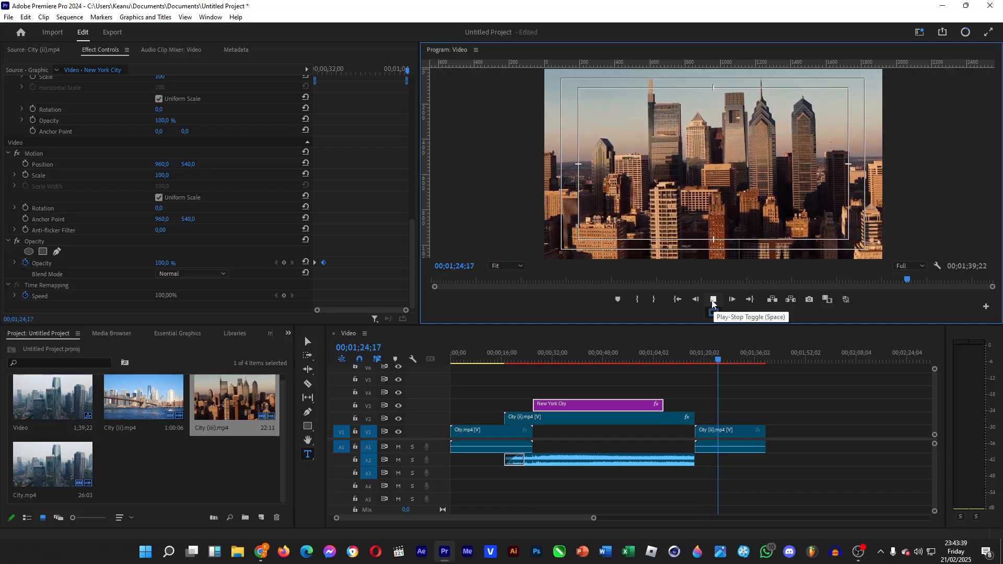
click(712, 302)
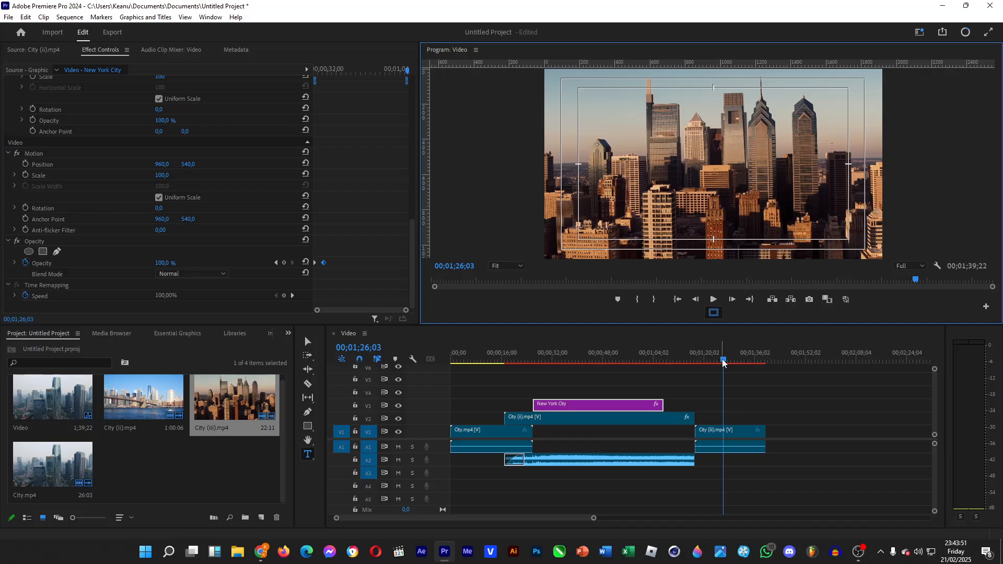
Slow City (iii).mp4 on V1 to 50% speed with Optical flow time interpolation
click(751, 417)
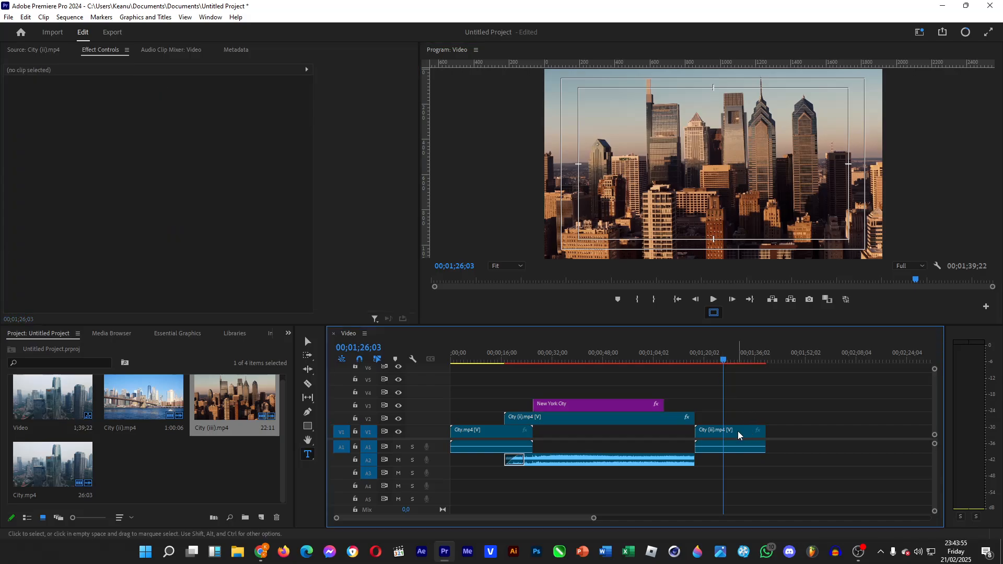
click(737, 434)
right_click(736, 435)
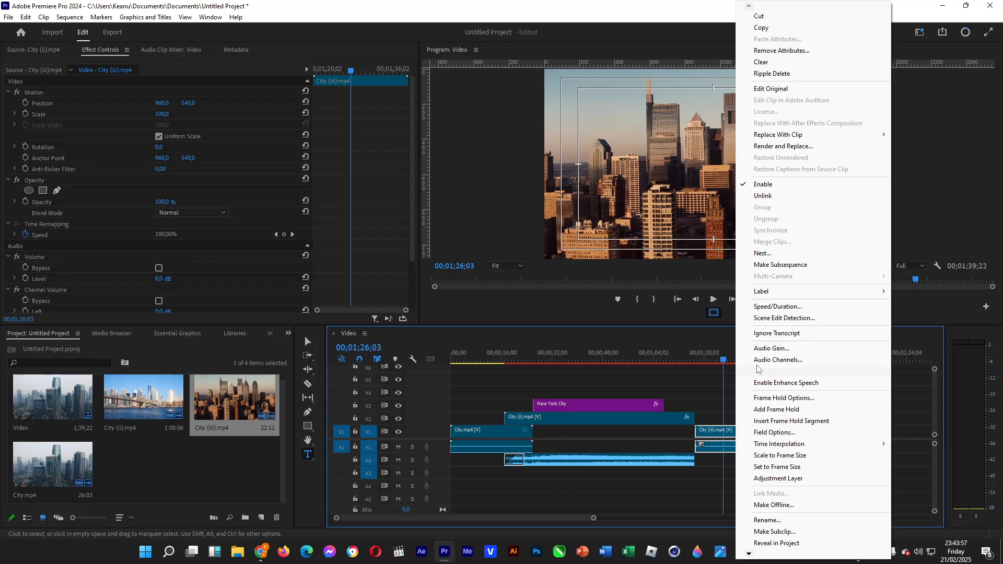
click(771, 310)
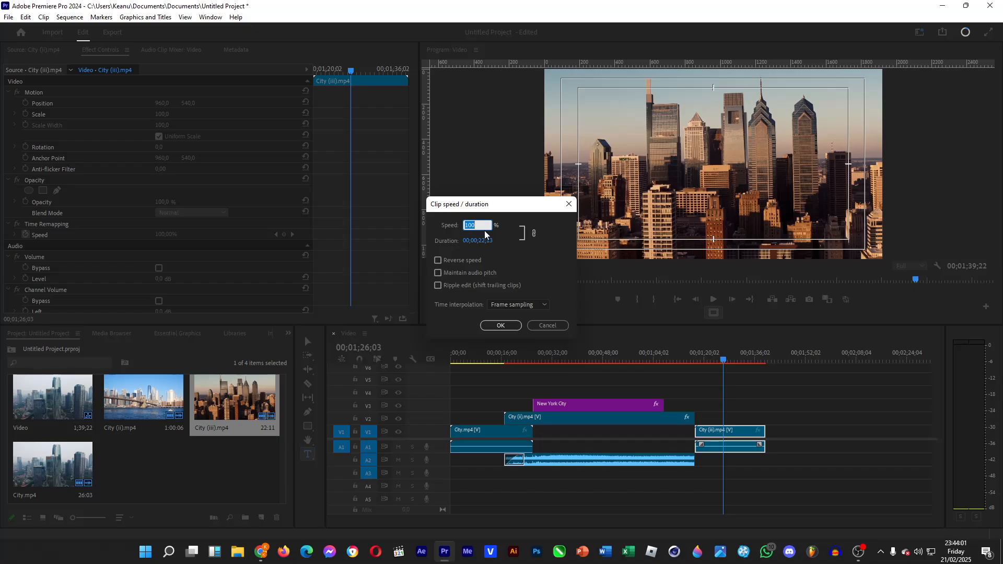
text(50)
click(531, 305)
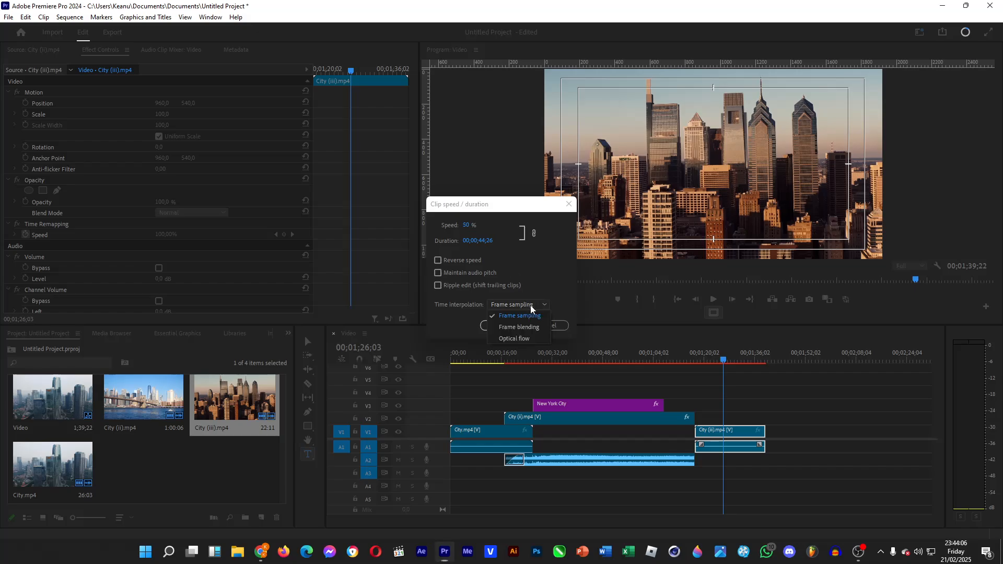
click(525, 338)
click(495, 330)
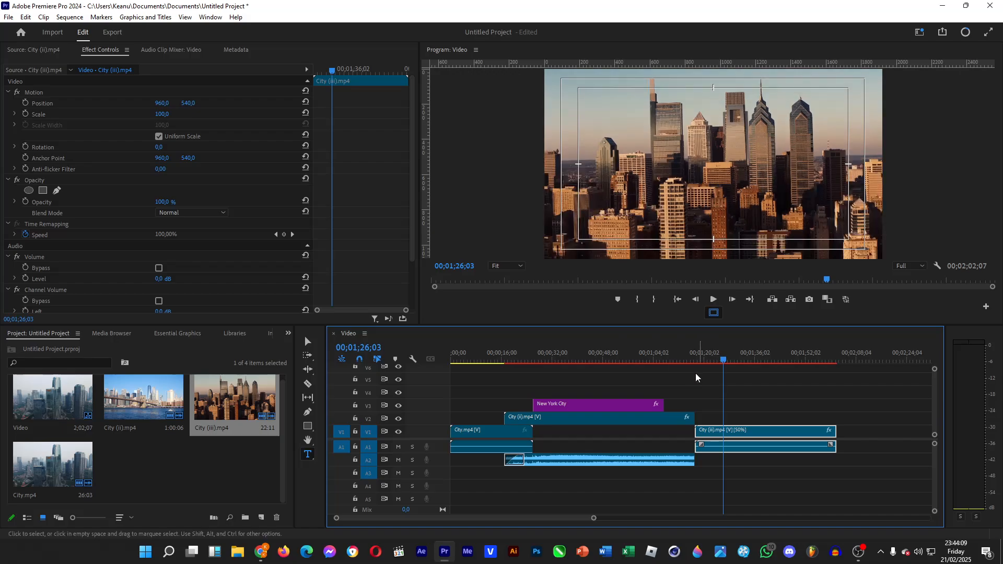
Play back the slowed City (iii).mp4 from just before its start, maximize the Program monitor to inspect it, and restore the layout
click(692, 359)
key(space)
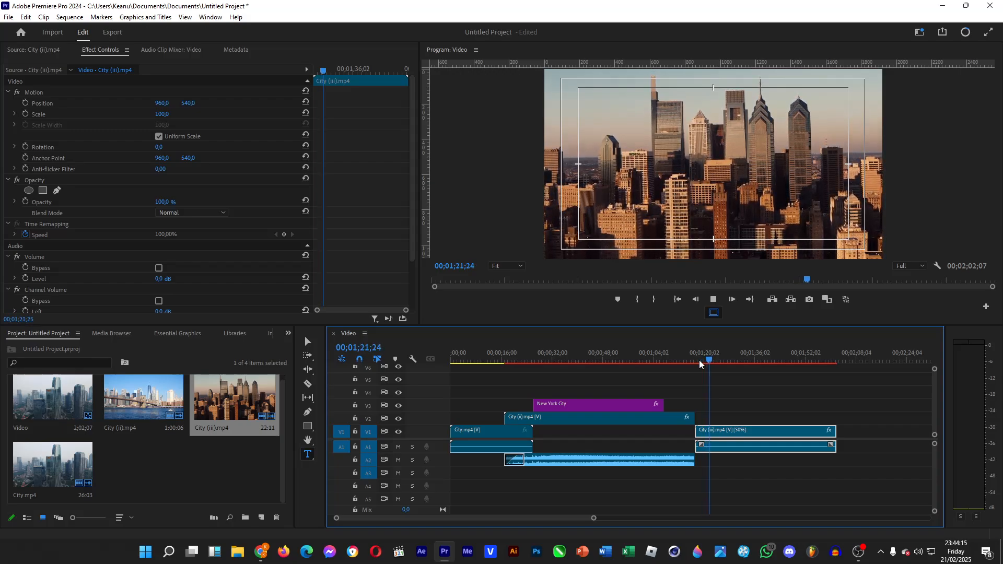
click(452, 49)
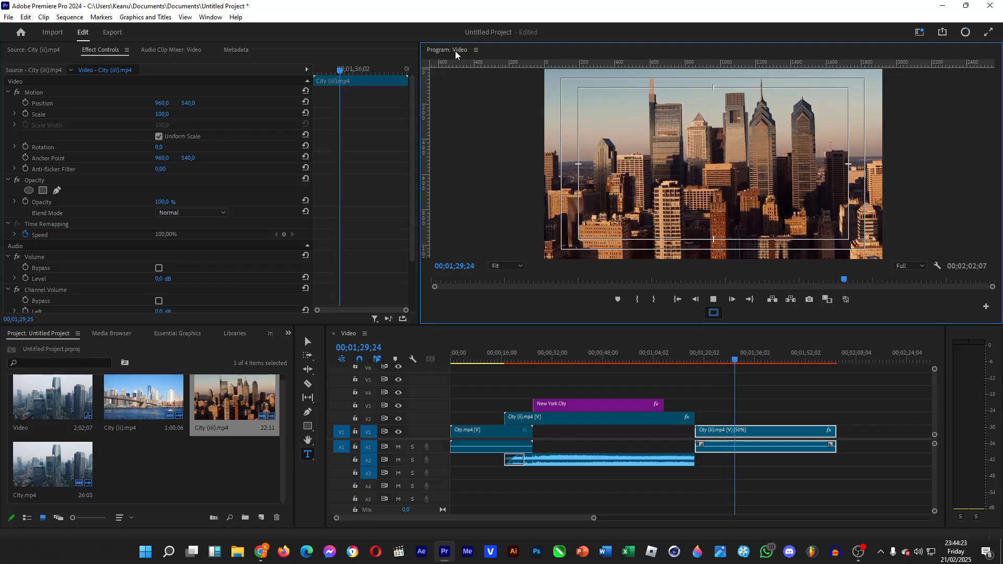
double_click(456, 51)
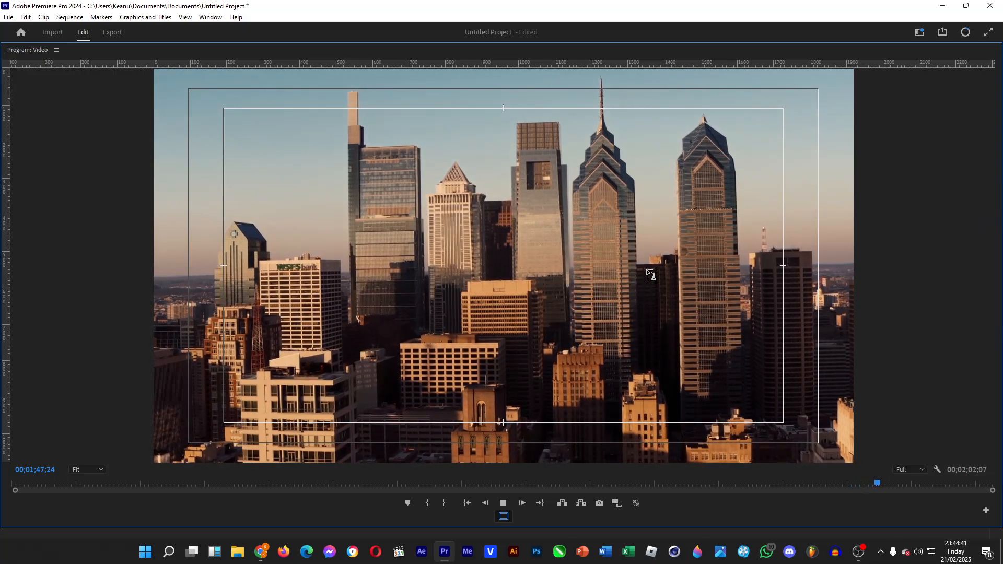
click(503, 503)
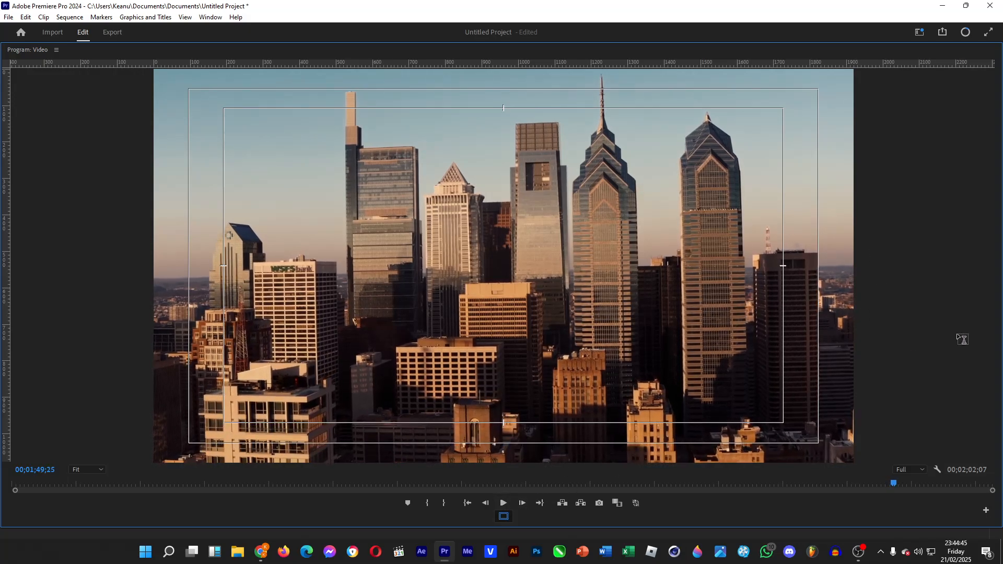
key(grave)
Park the playhead at 00;00;36;18 and review the application's keyboard shortcuts
drag(703, 353, 568, 355)
click(9, 17)
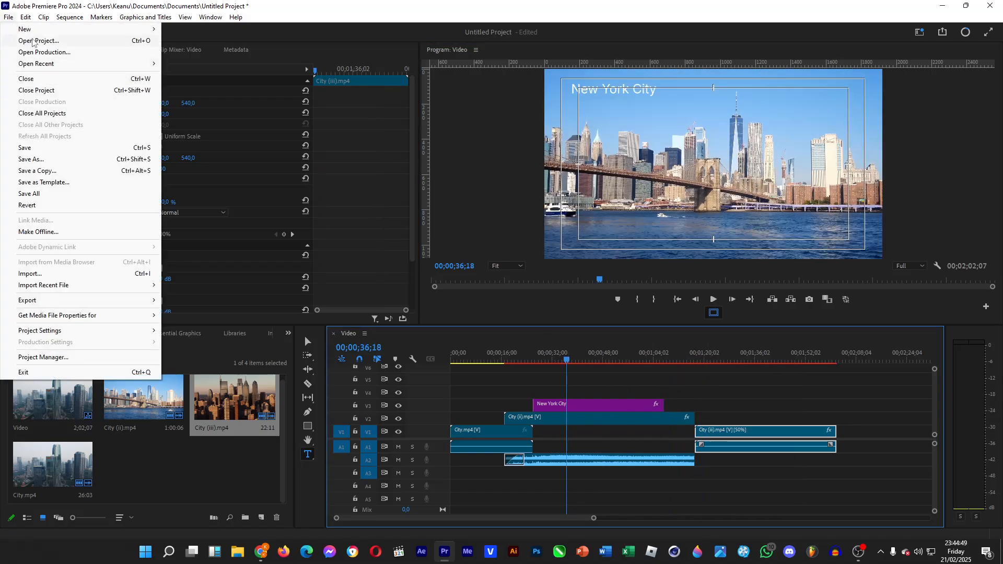
mouse_move(26, 21)
click(93, 357)
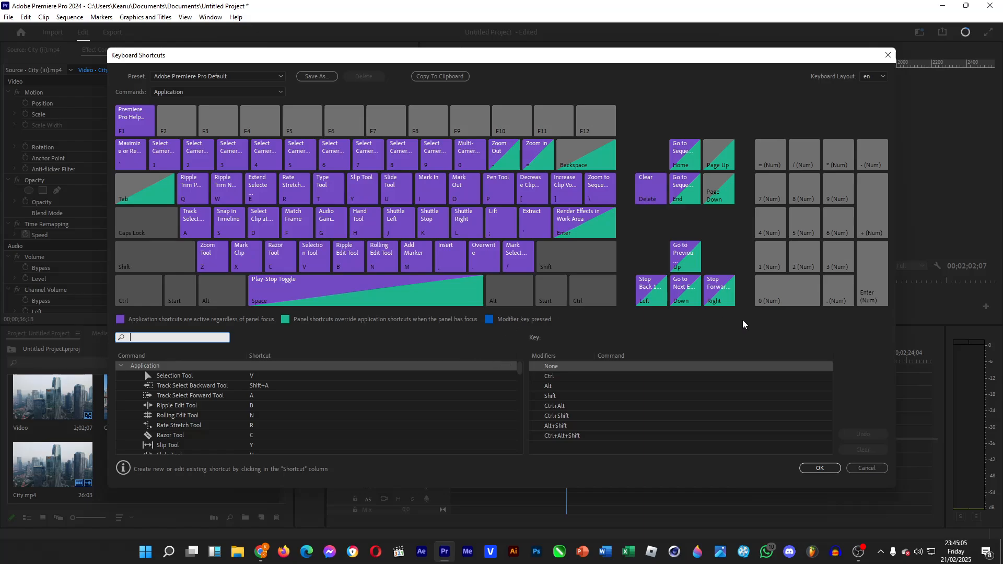
click(820, 468)
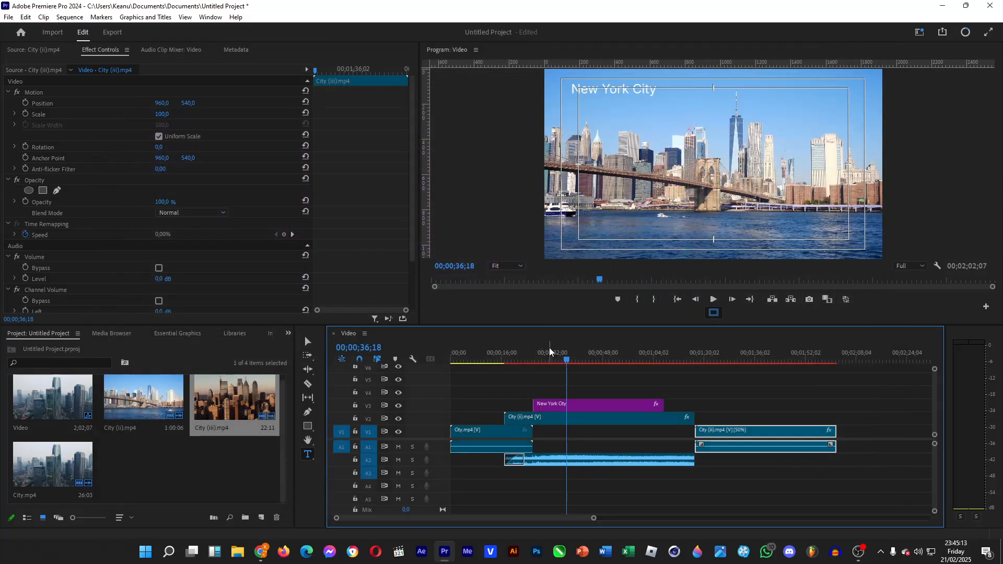
Mark an In point at 00;00;27;06 and an Out point at 00;01;49;25 on the sequence
drag(549, 352, 537, 354)
key(i)
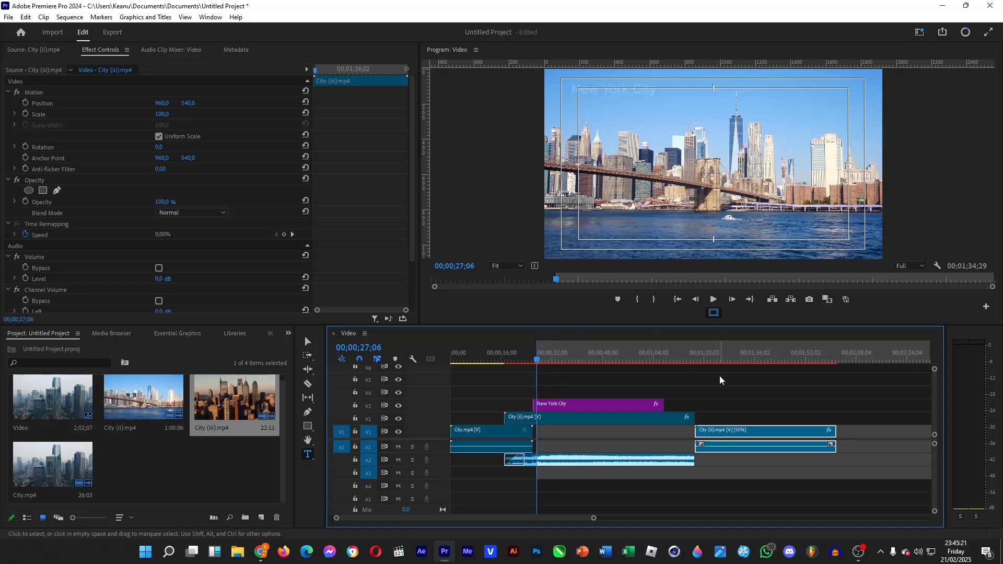
click(799, 358)
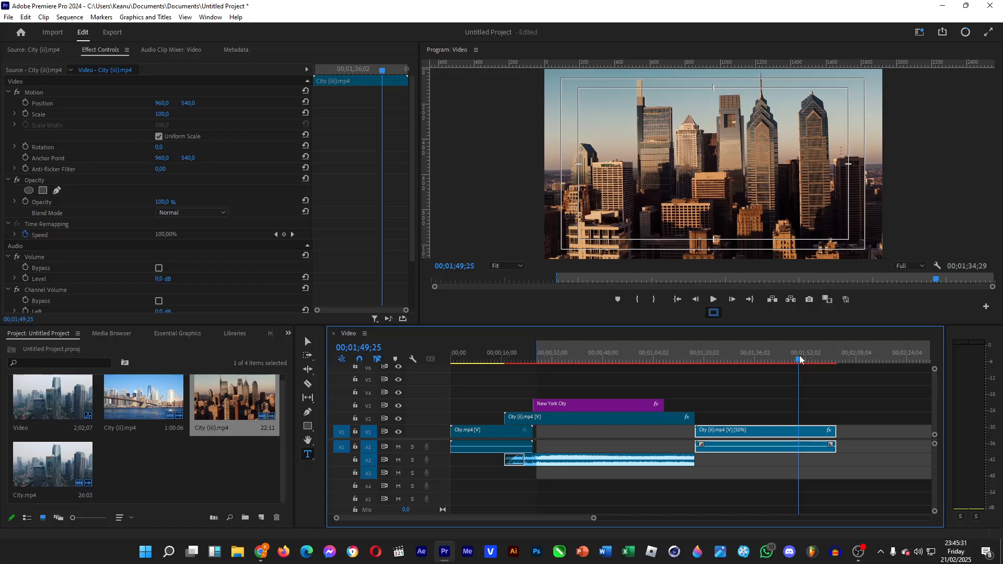
key(o)
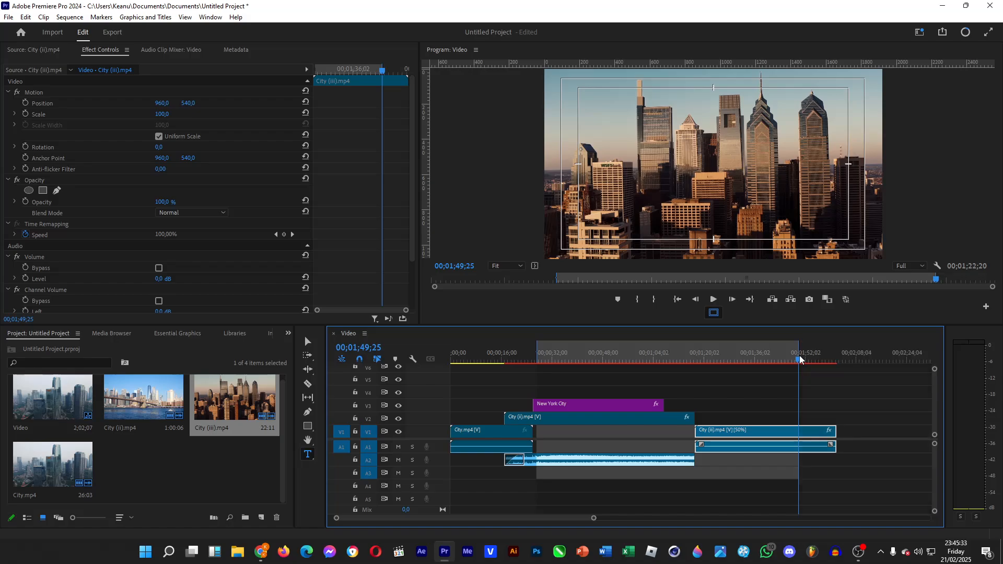
Move the sequence's In point to 00;00;03;04 and its Out point to 00;01;56;23
click(472, 354)
drag(472, 352, 462, 352)
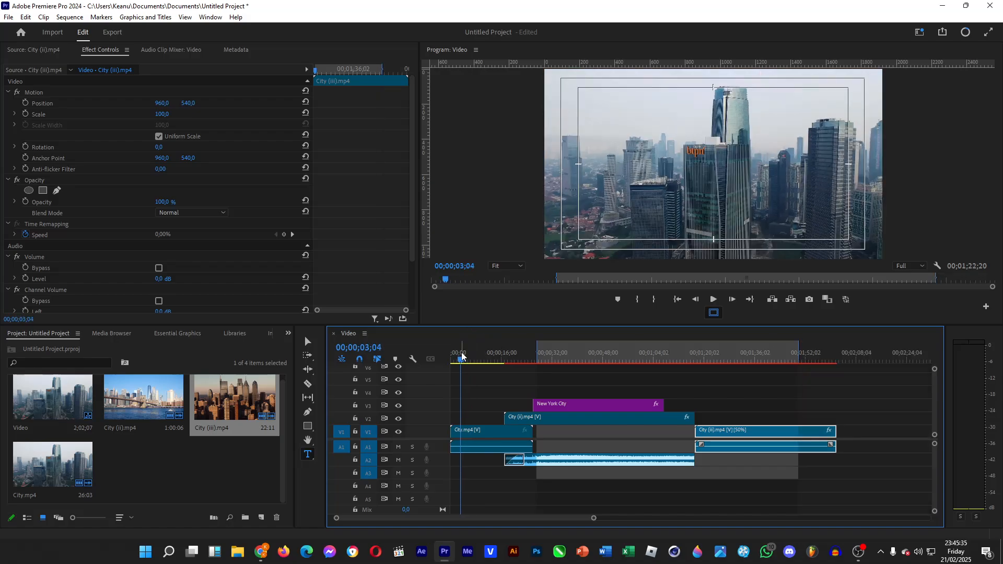
key(i)
click(821, 353)
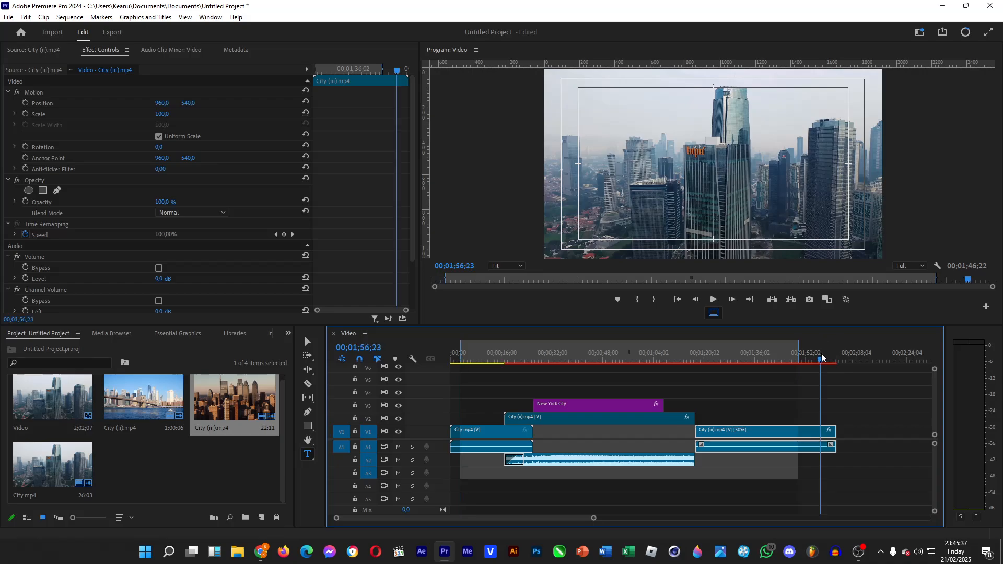
key(o)
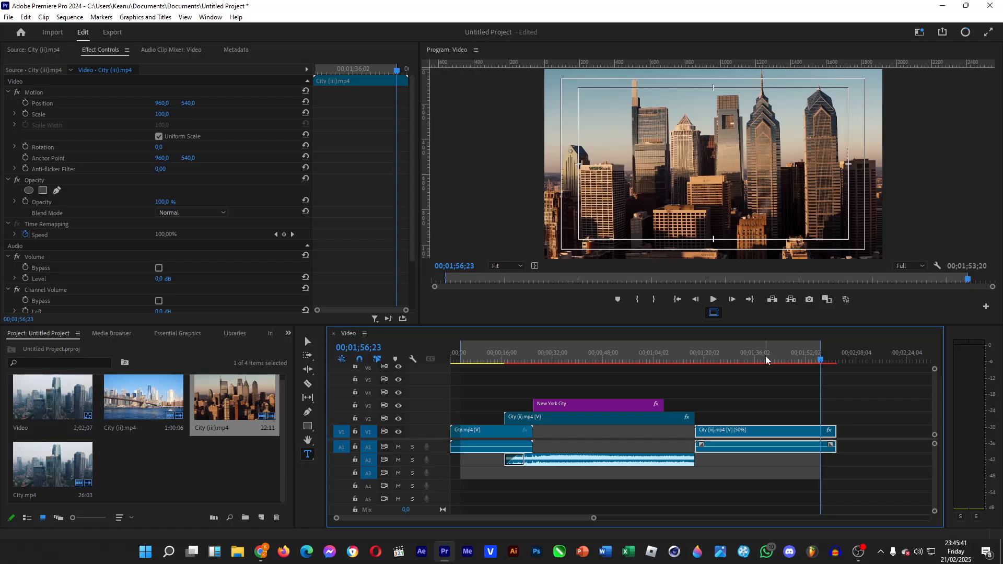
Briefly play back the sequence within City (iii).mp4 from about 00;01;26 and stop at 00;01;28;10
click(619, 353)
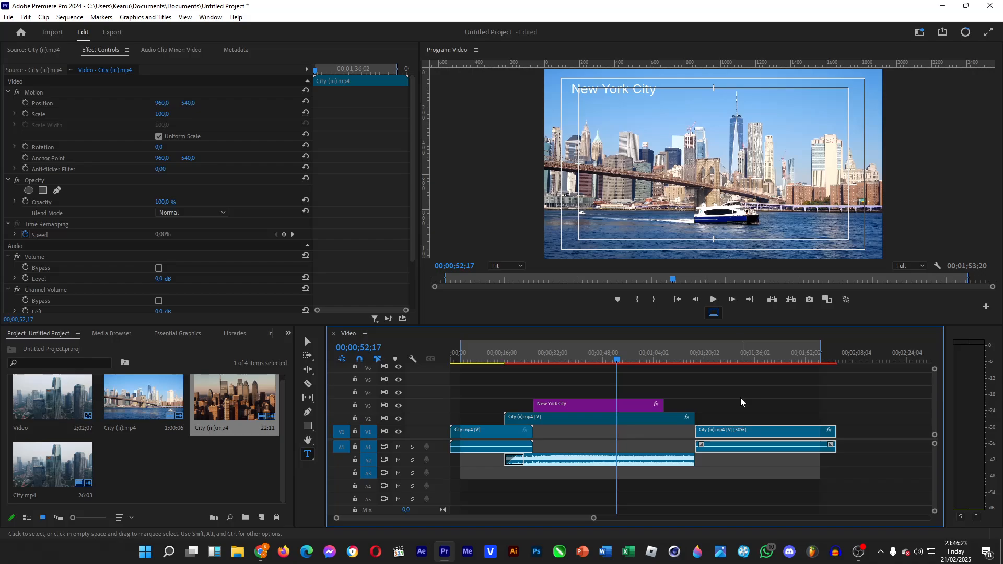
click(724, 359)
key(space)
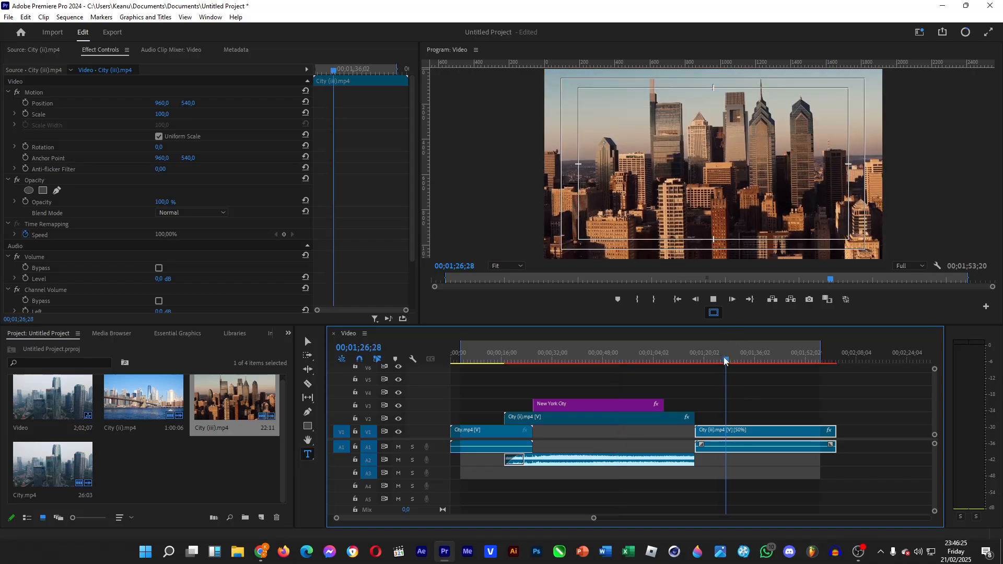
key(space)
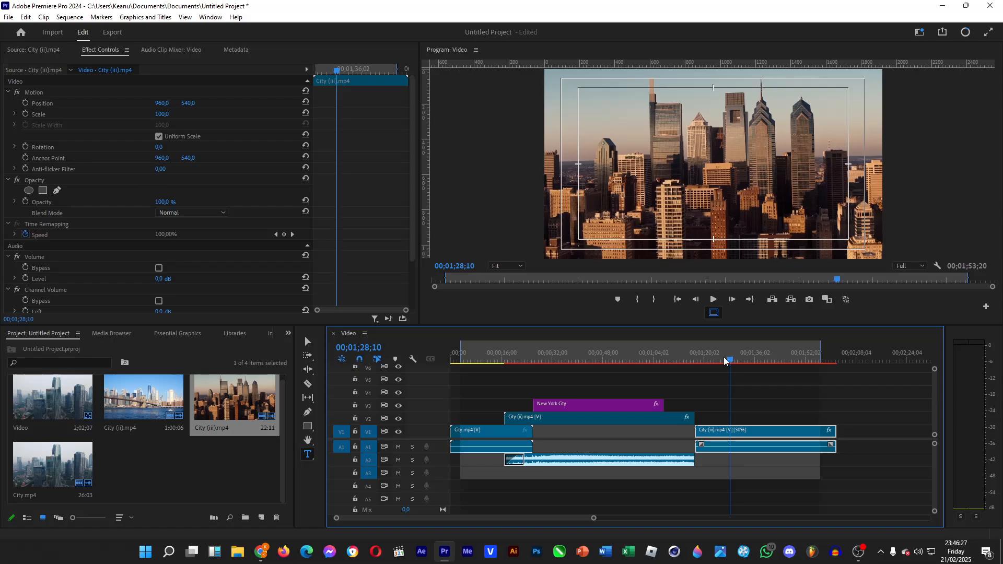